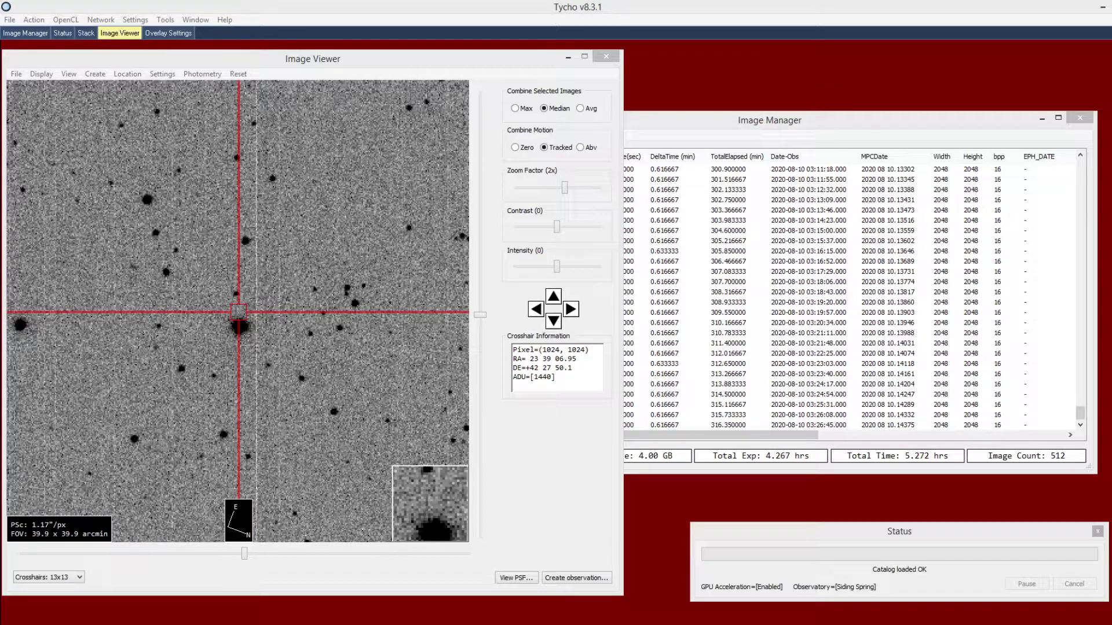
Centre the star image on RA 23 39 36.810, Dec +42 34 51.700 under the crosshair
left_click(986, 125)
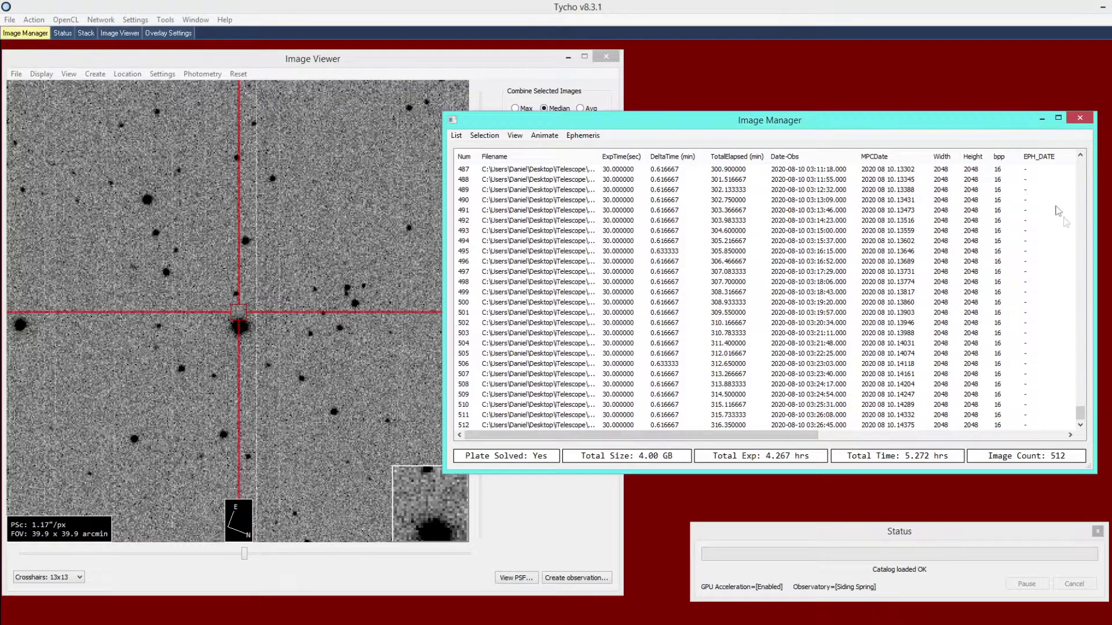
left_click_drag(1081, 415, 1105, 439)
left_click(350, 353)
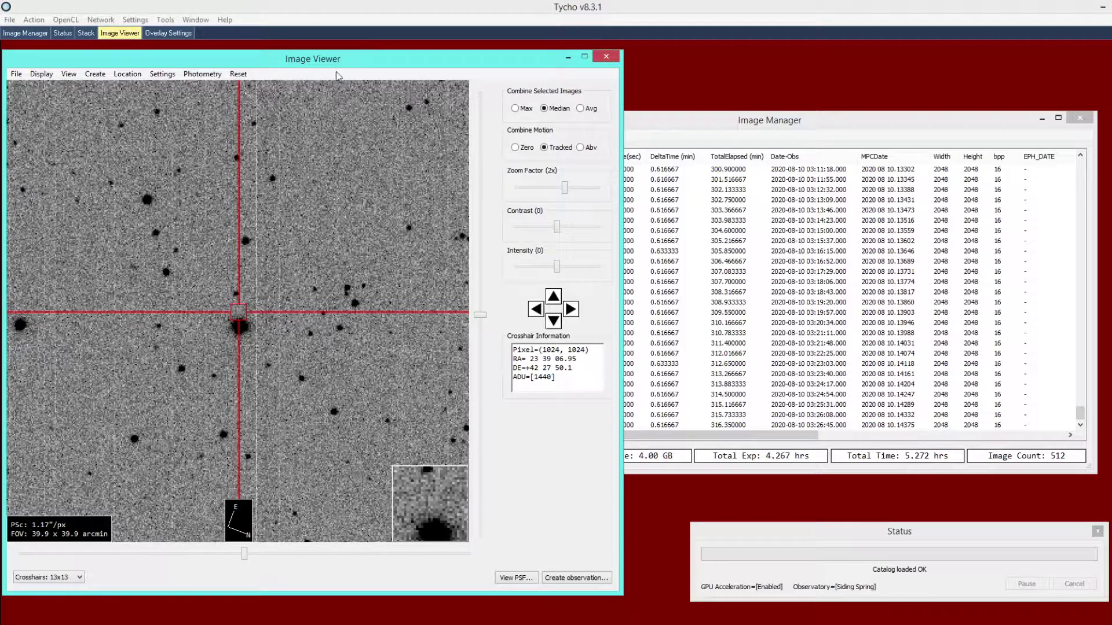
left_click(125, 75)
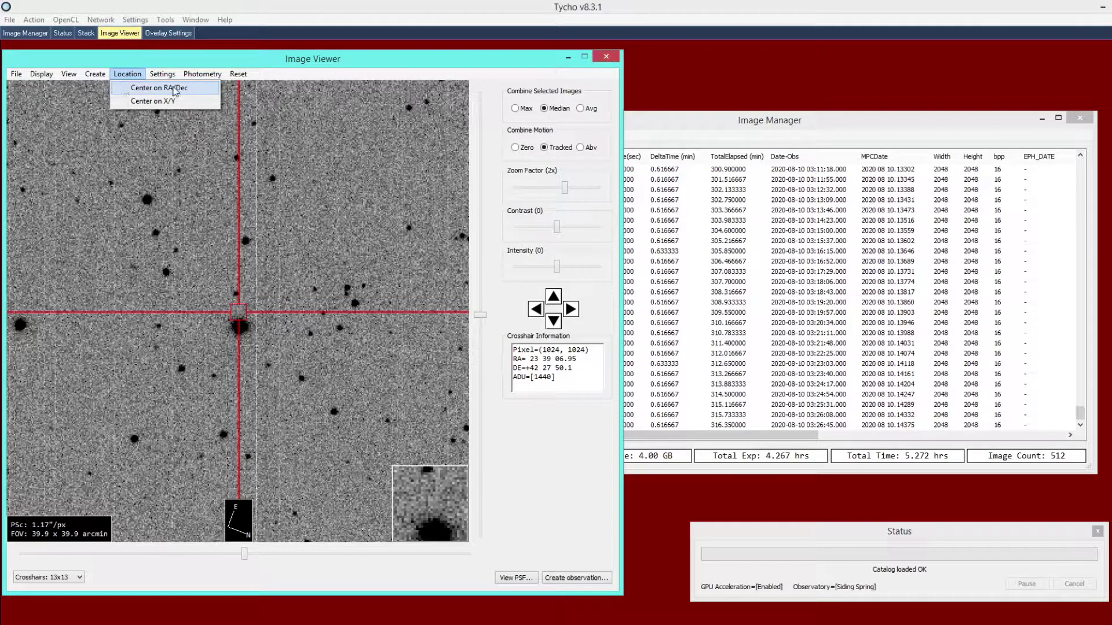
left_click(175, 90)
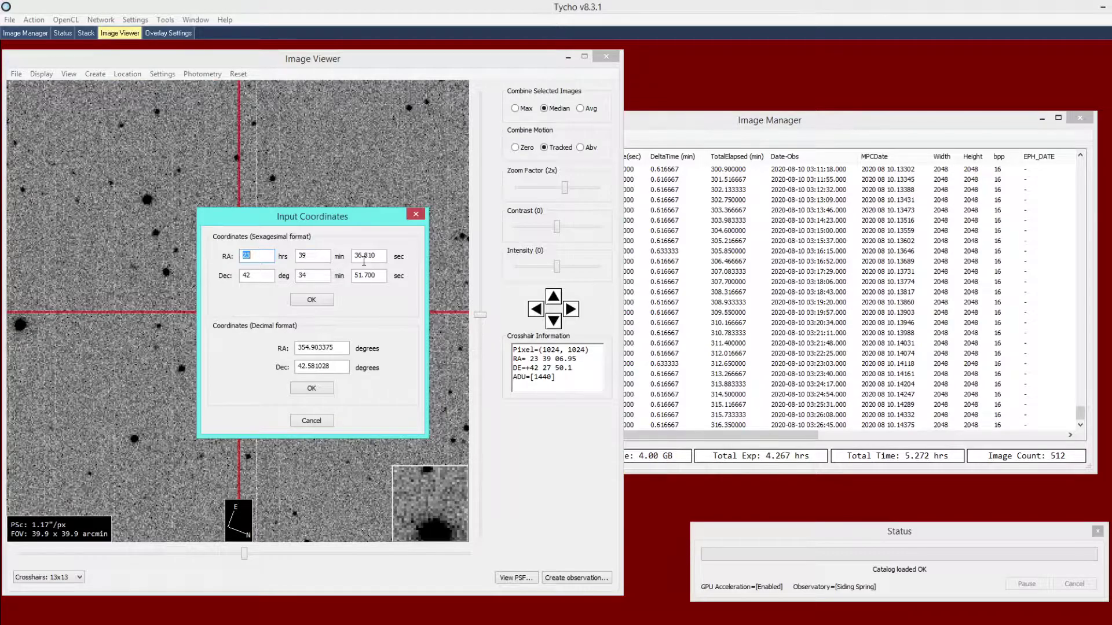
left_click(321, 301)
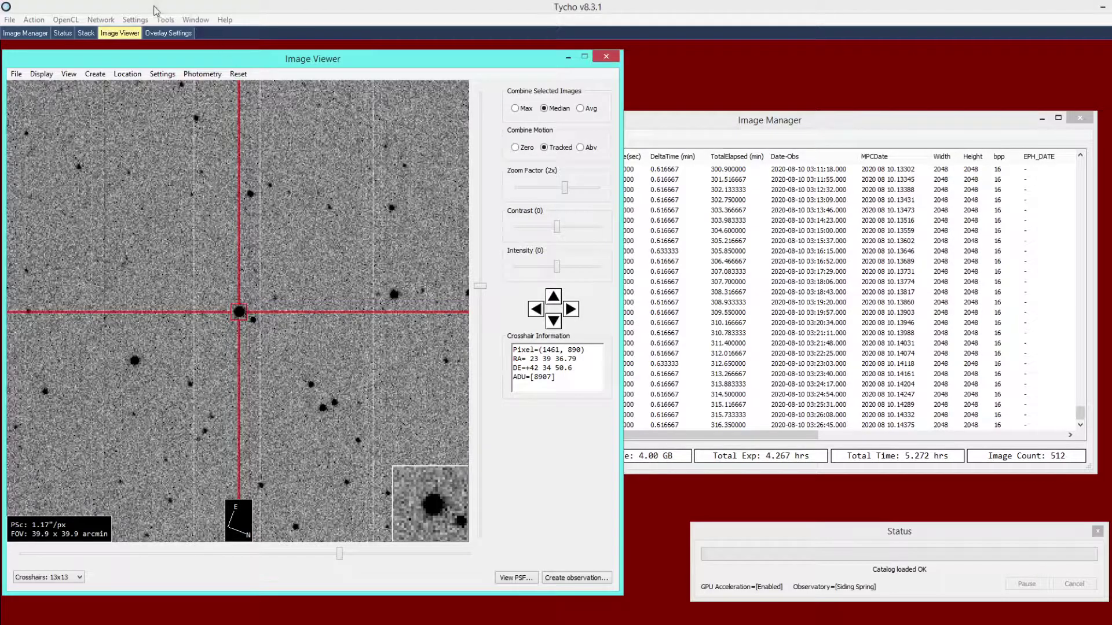
Choose the ATLAS catalog with Sloan r band and a Clear filter in the Star Catalog settings
left_click(133, 22)
left_click(153, 47)
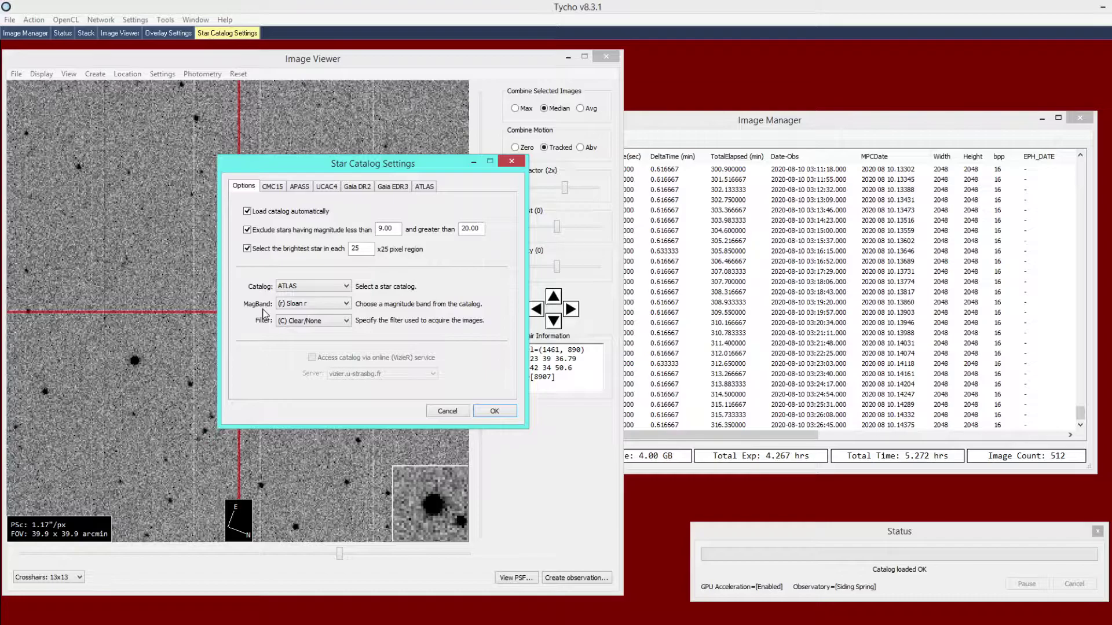
left_click(482, 411)
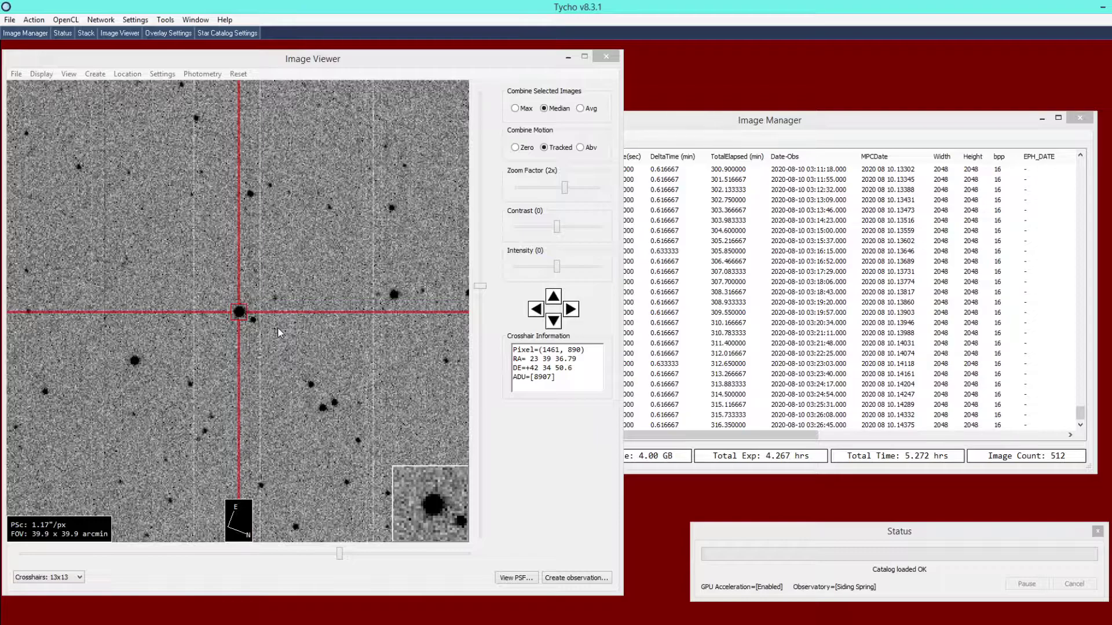
Create Marker 1 and Marker 2 on the target star at pixel 1462, 890
right_click(278, 332)
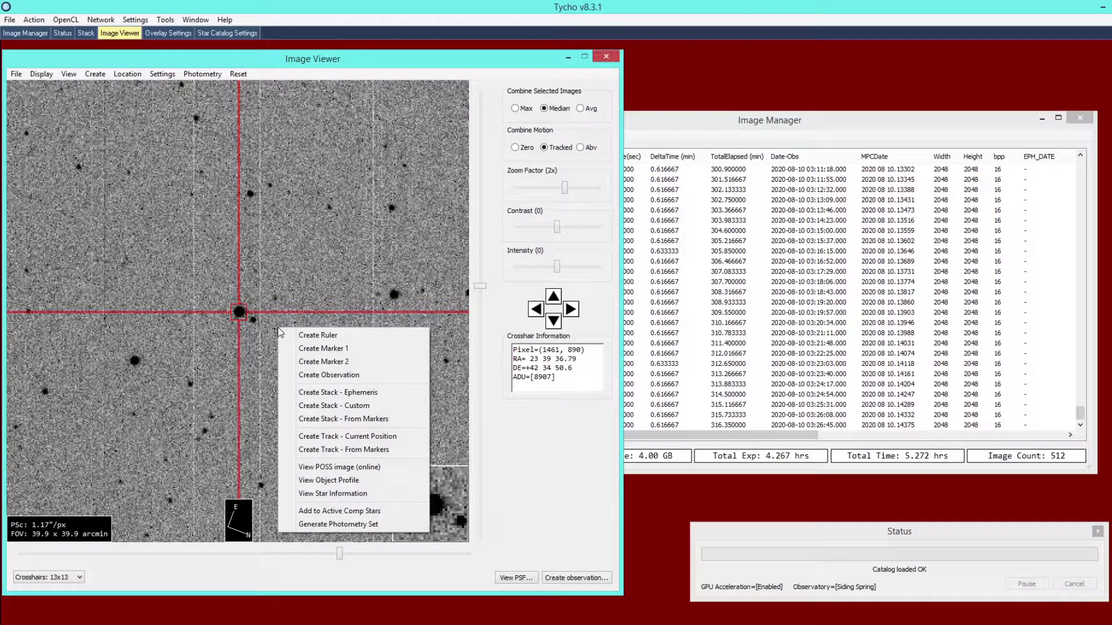
left_click(303, 350)
right_click(278, 342)
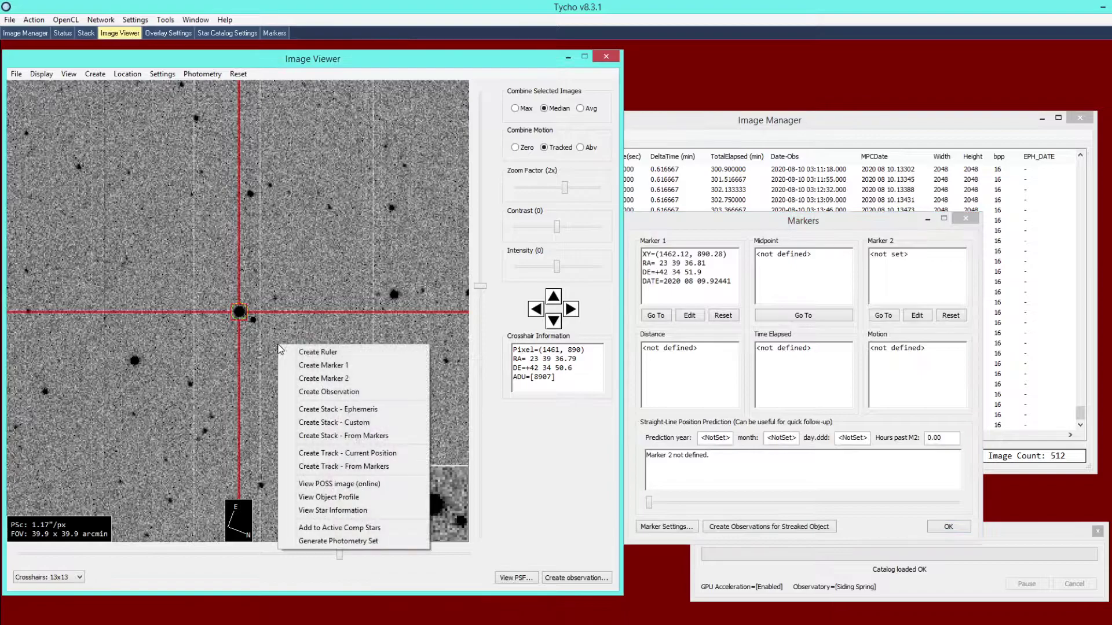
left_click(303, 380)
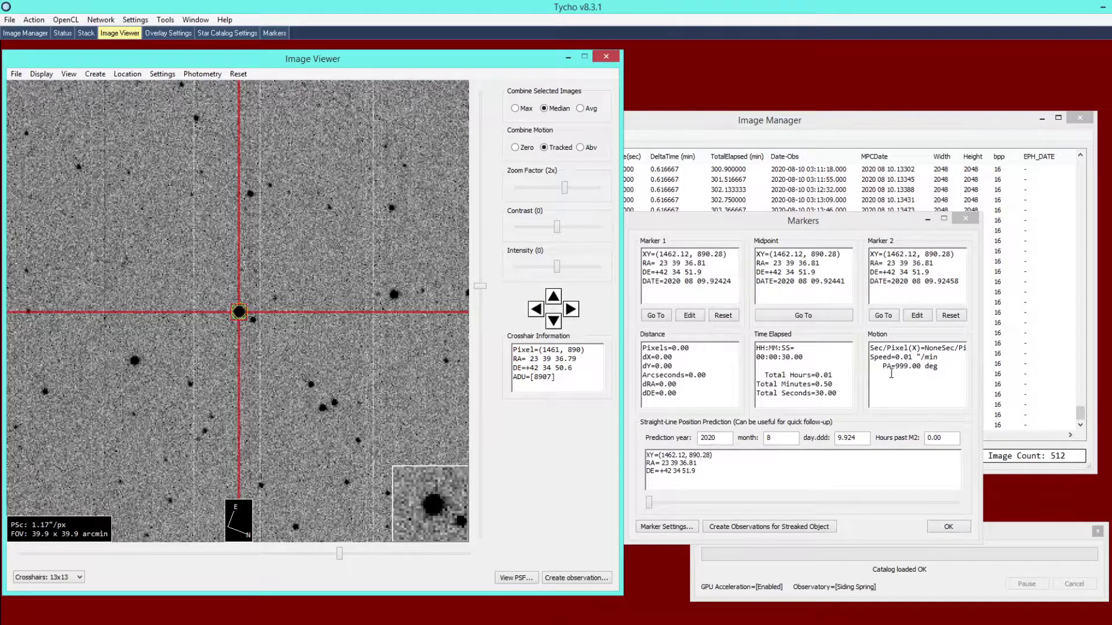
right_click(280, 340)
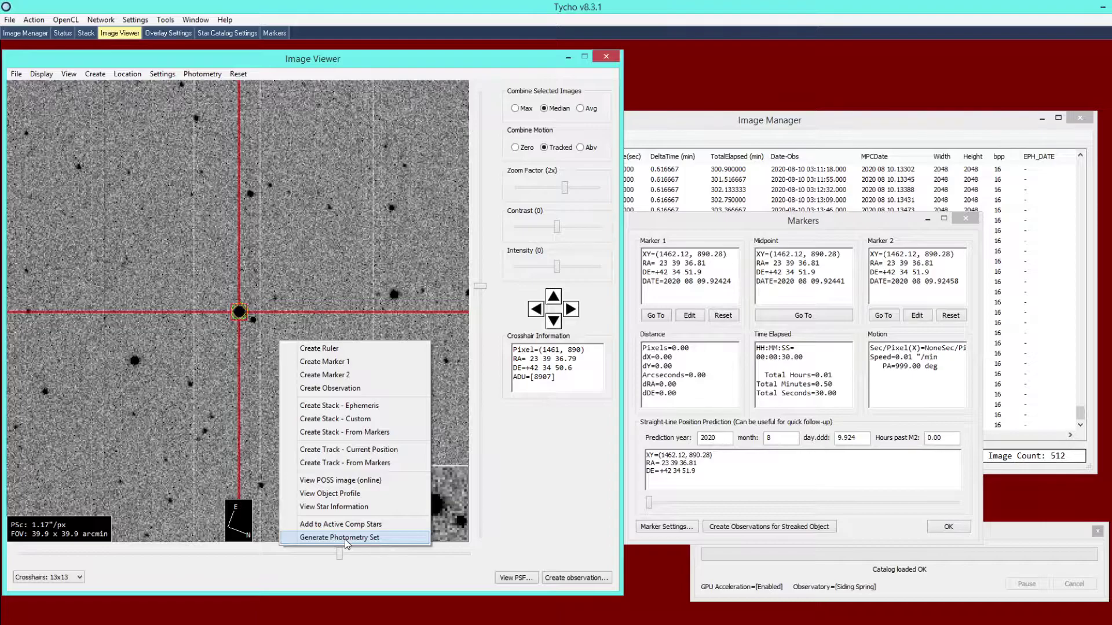
left_click(202, 74)
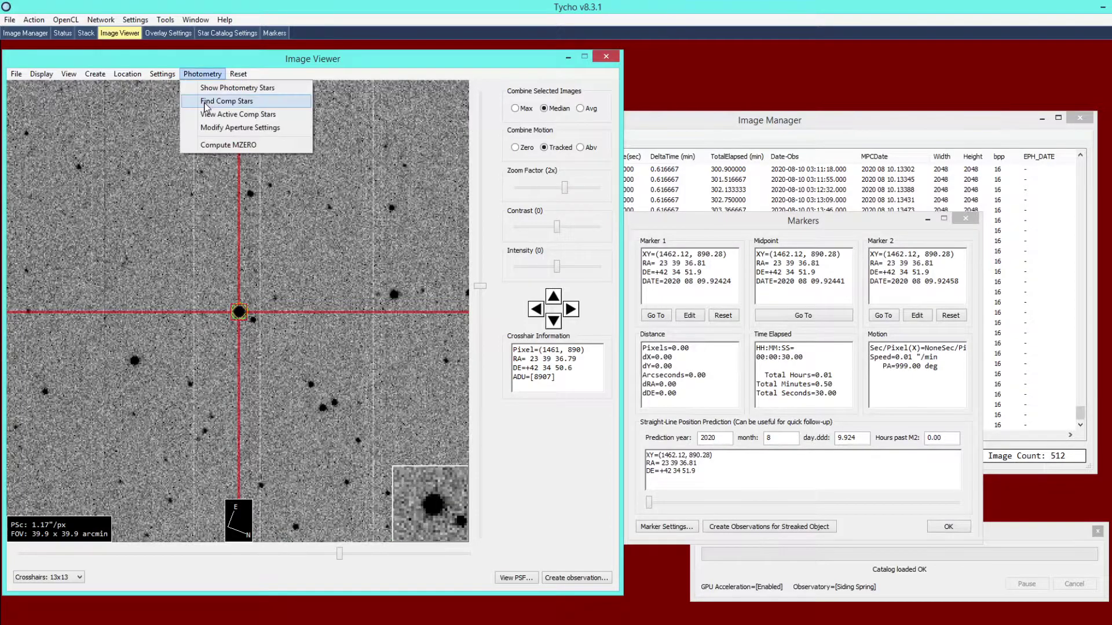
Search for comparison stars and add the first star on the fitted magnitude line to the active set
left_click(243, 102)
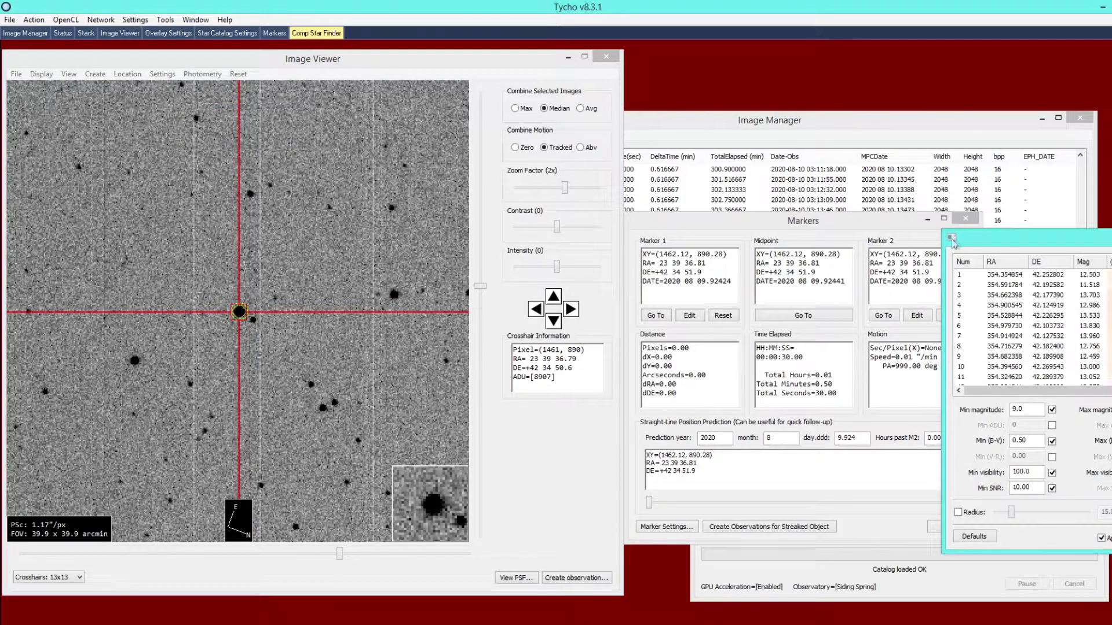
left_click_drag(953, 242, 487, 195)
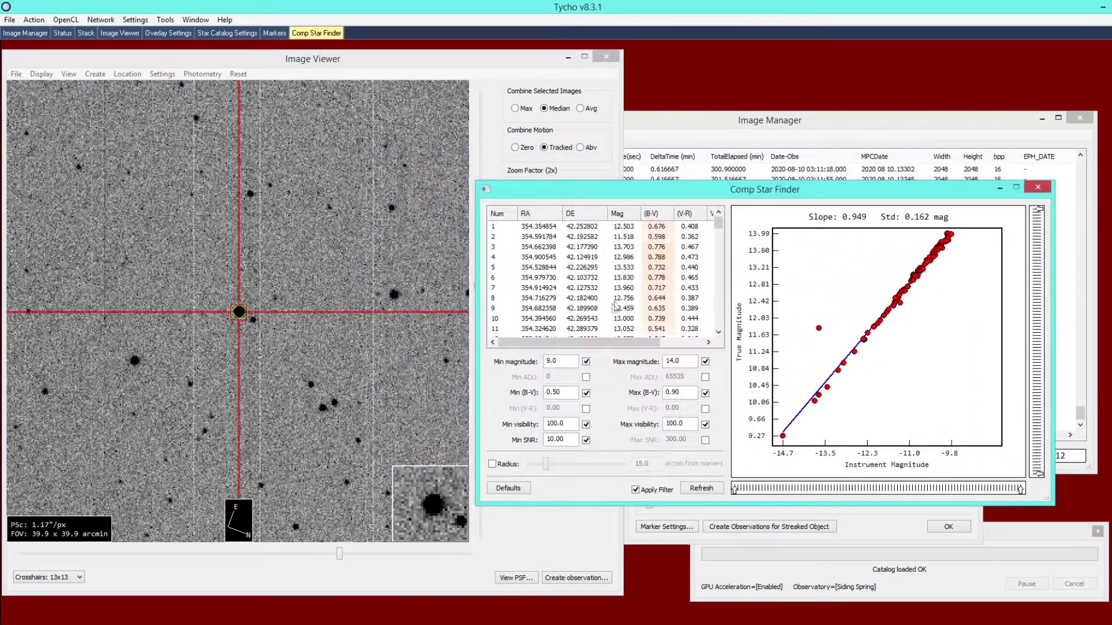
left_click(863, 339)
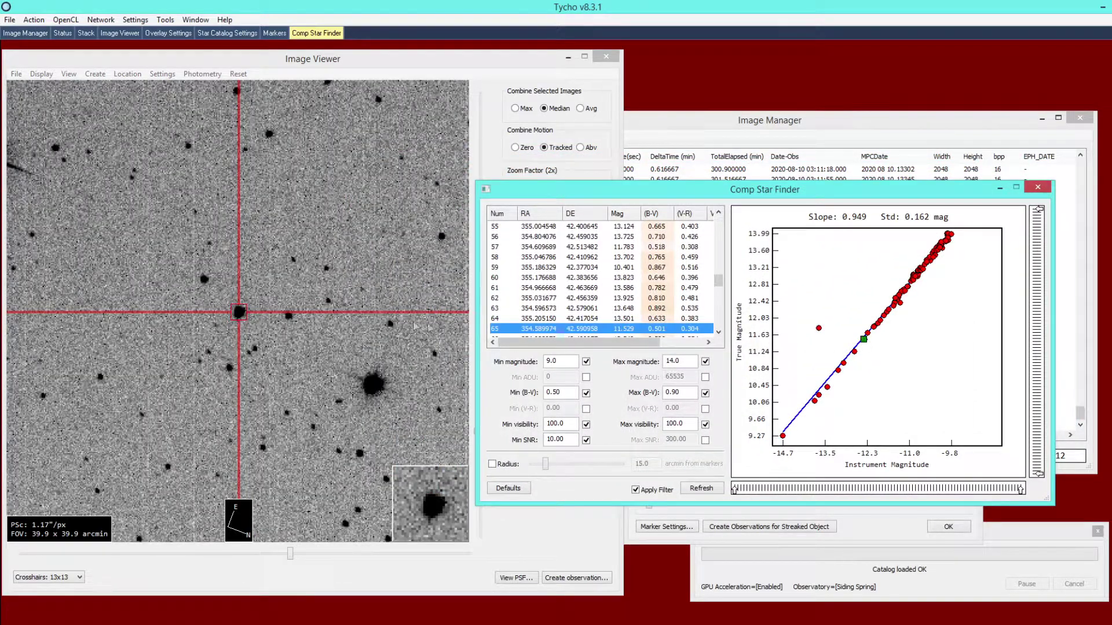
right_click(331, 308)
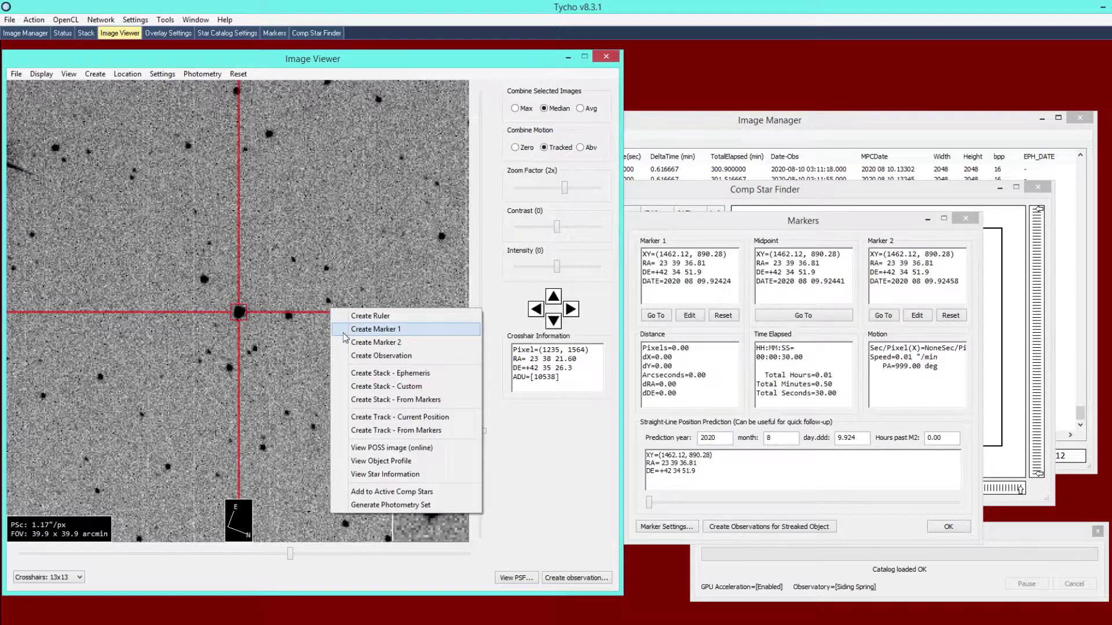
left_click(371, 492)
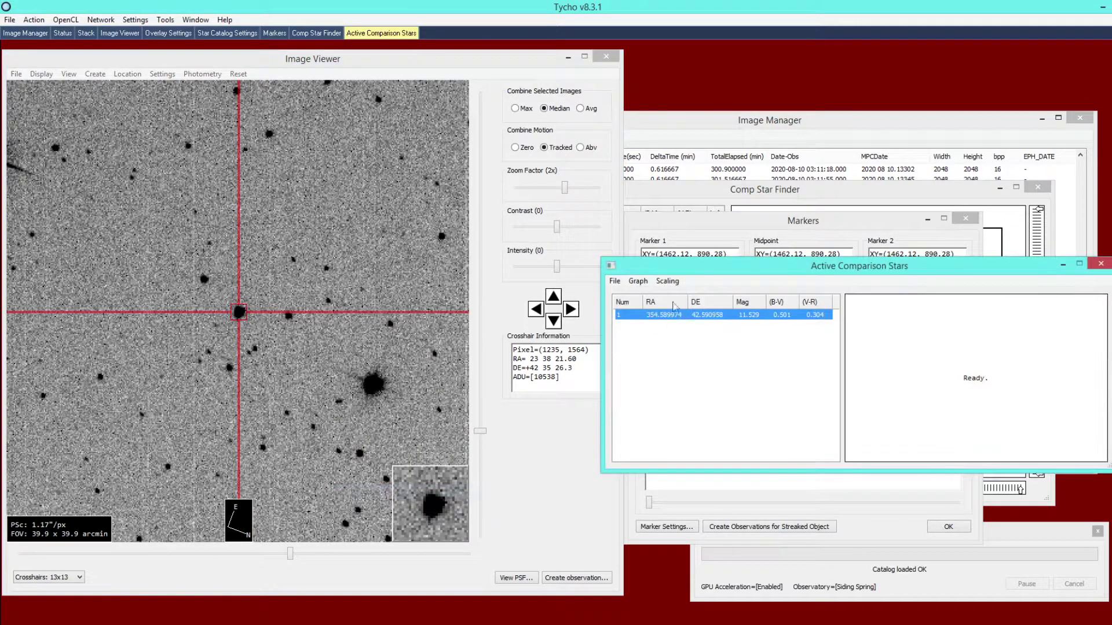
Add four more stars along the fitted line, making five active comparison stars
left_click_drag(739, 270, 684, 78)
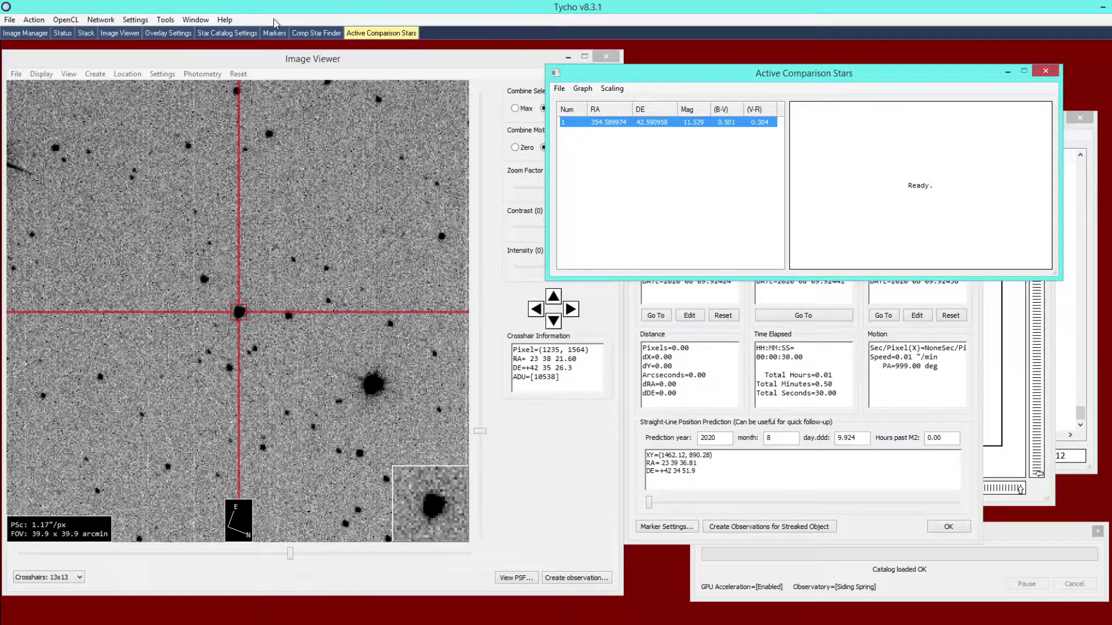
left_click(316, 33)
left_click_drag(654, 192, 630, 271)
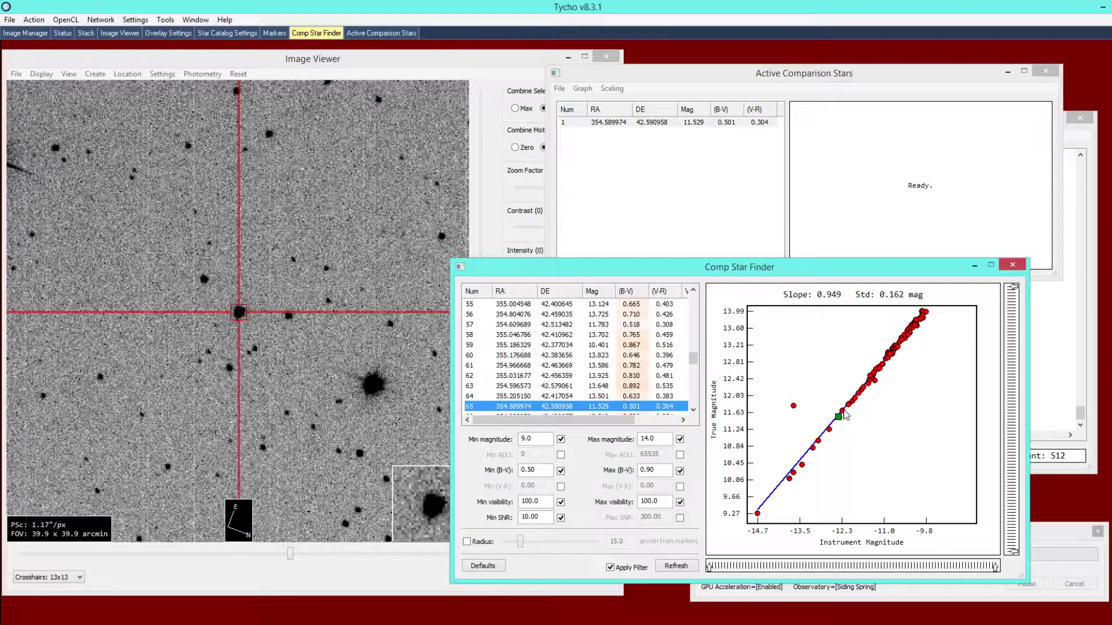
right_click(818, 442)
left_click(834, 450)
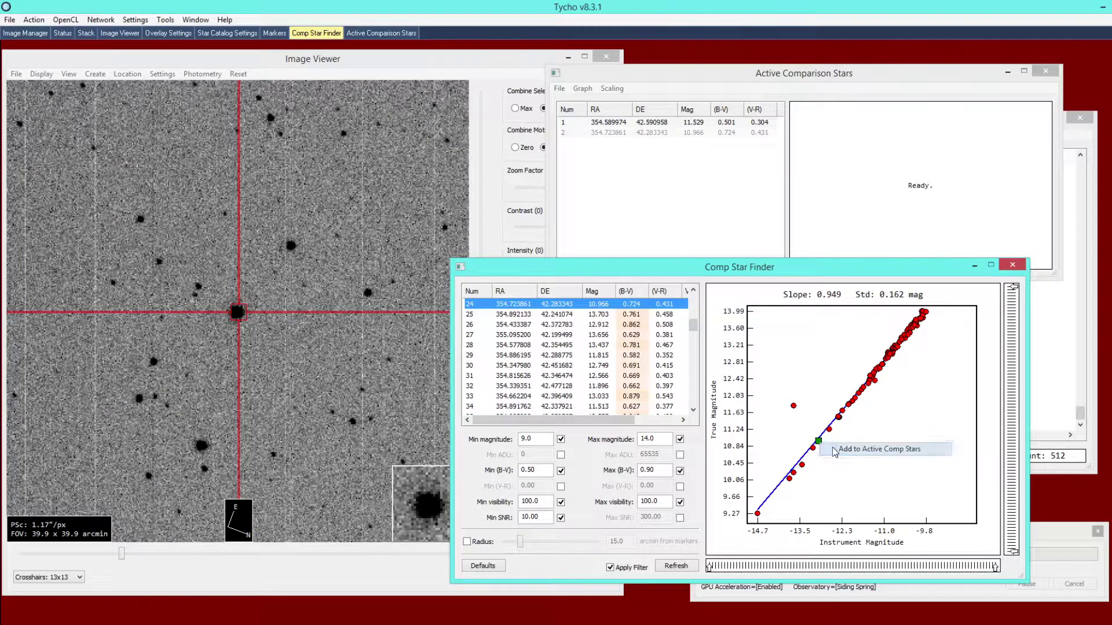
right_click(813, 449)
left_click(834, 456)
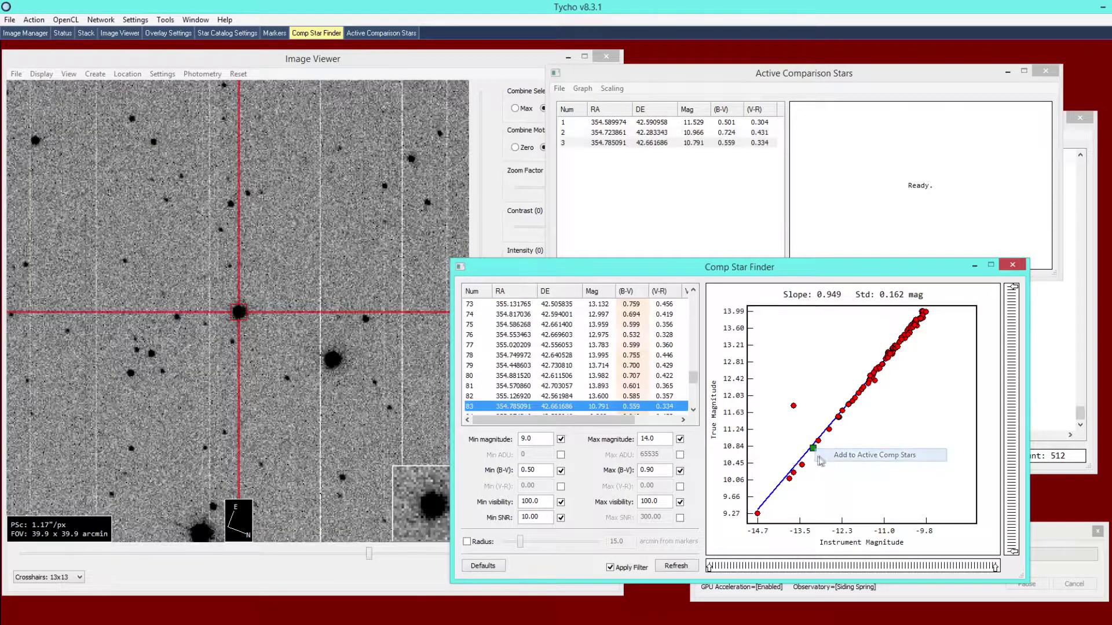
right_click(791, 473)
left_click(802, 481)
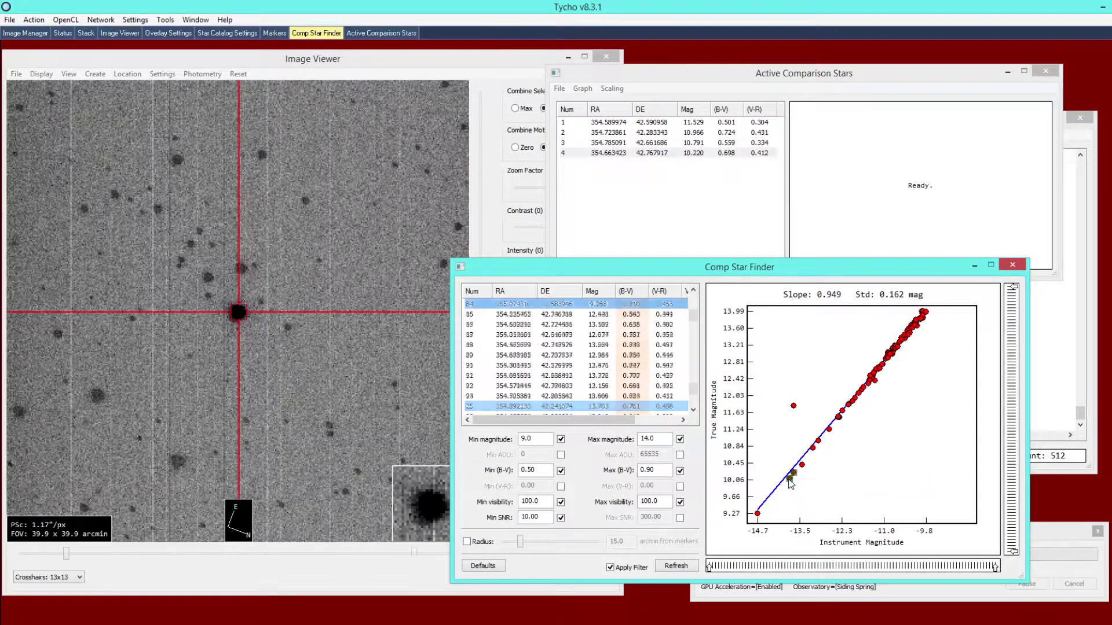
right_click(790, 479)
left_click(802, 487)
Plot the active comparison stars' computed magnitude against time
left_click(657, 218)
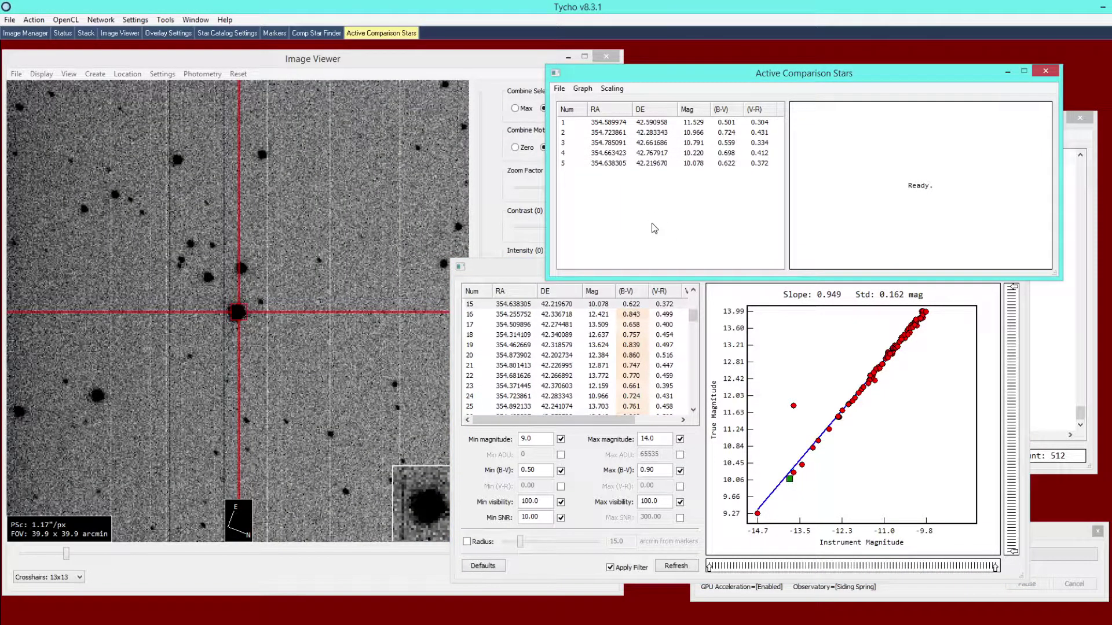
left_click(583, 88)
left_click(630, 159)
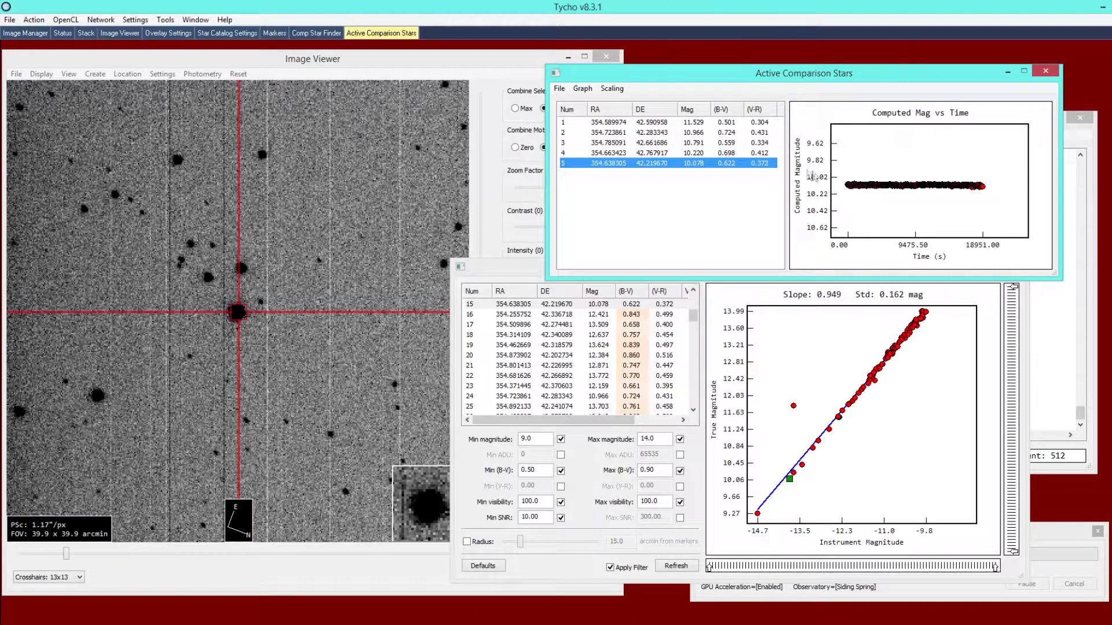
Inspect comparison stars 4, 3, 2 and 1 in turn to confirm each curve stays flat
left_click(765, 155)
left_click(761, 145)
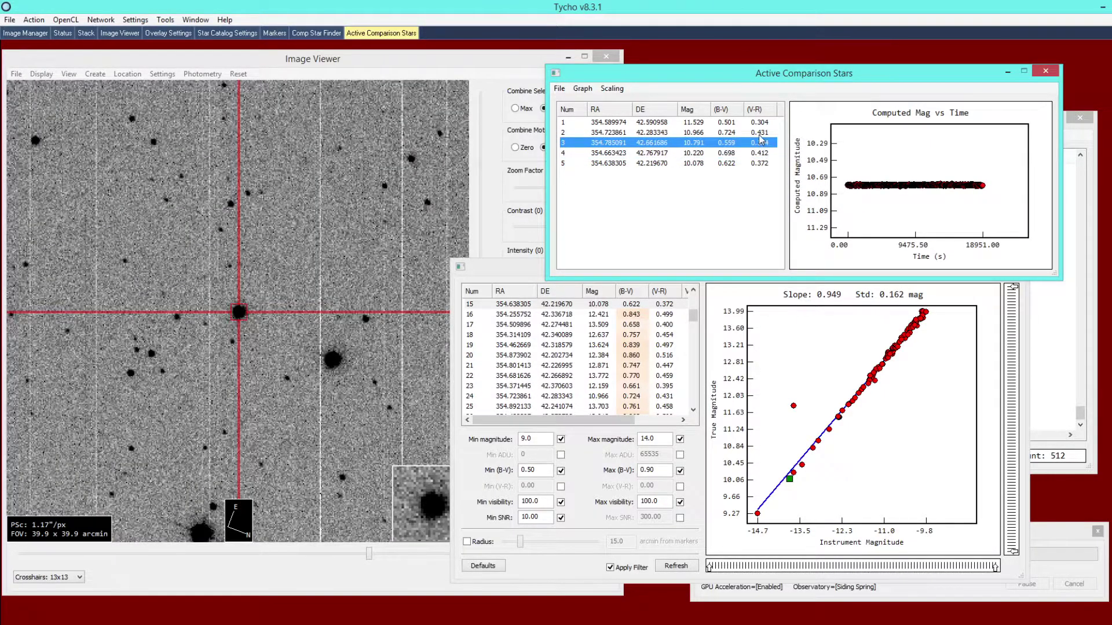
left_click(761, 133)
left_click(761, 123)
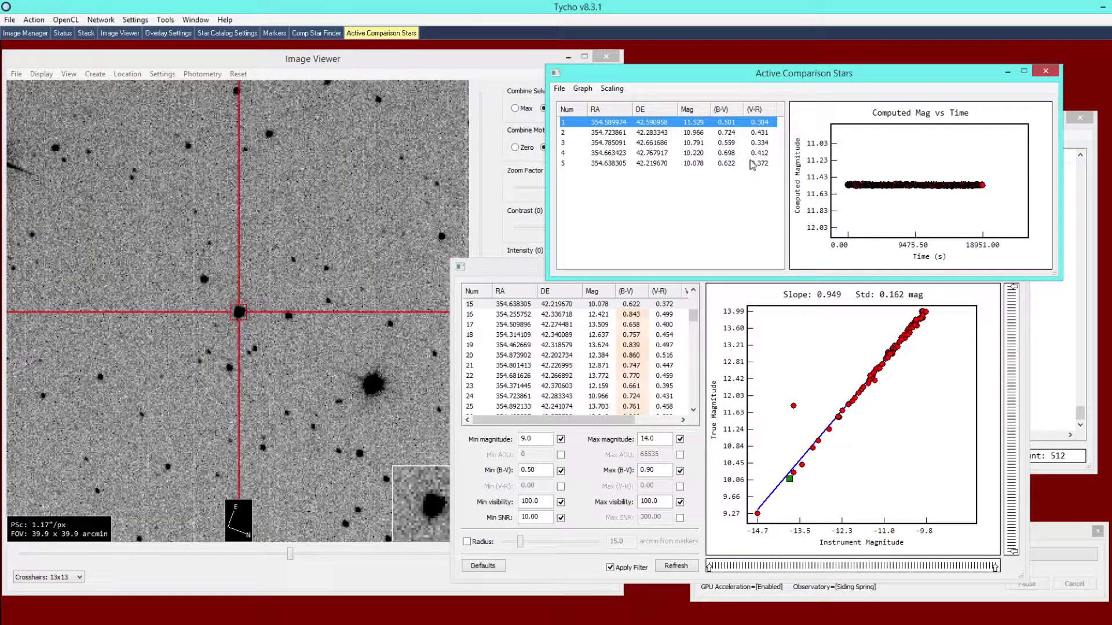
right_click(268, 282)
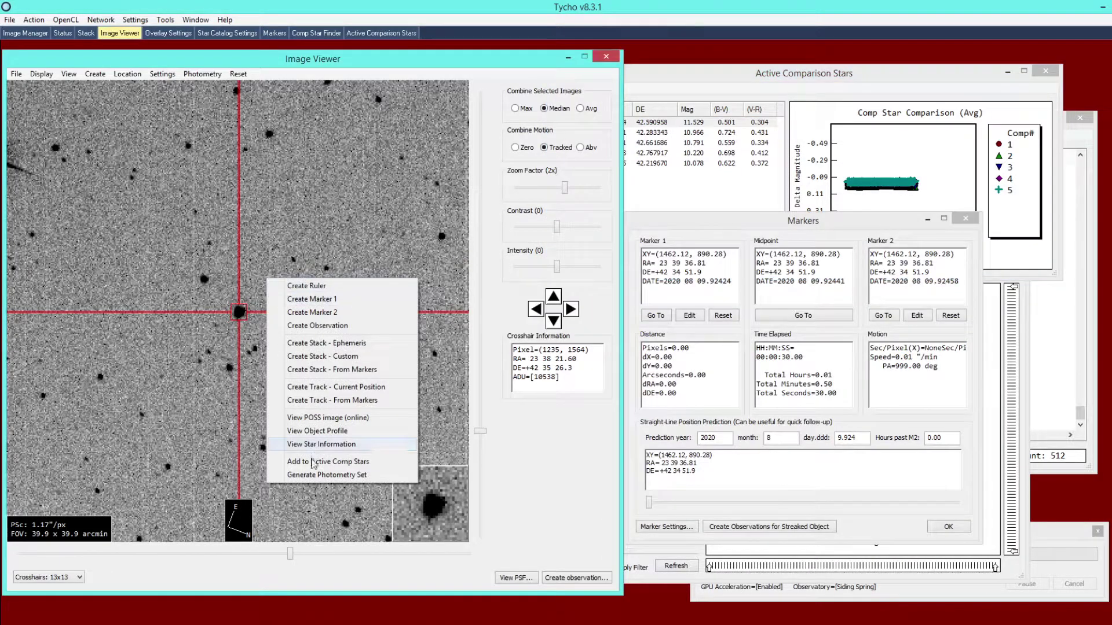
Generate a photometry set for the target star and plot all sets as a raw lightcurve
left_click(303, 475)
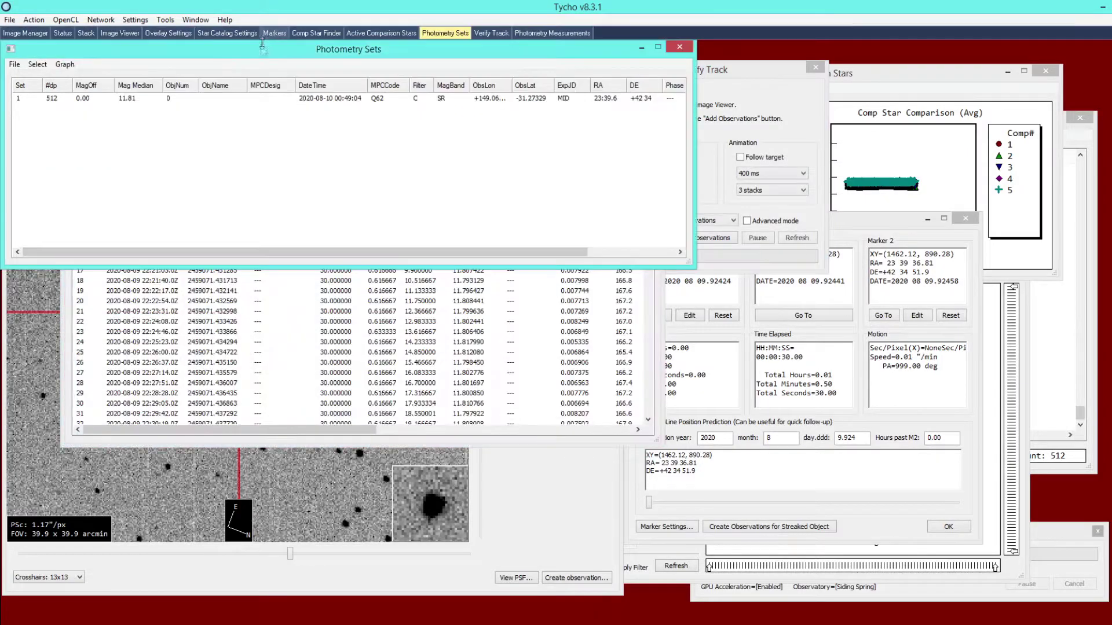
left_click_drag(263, 53, 464, 293)
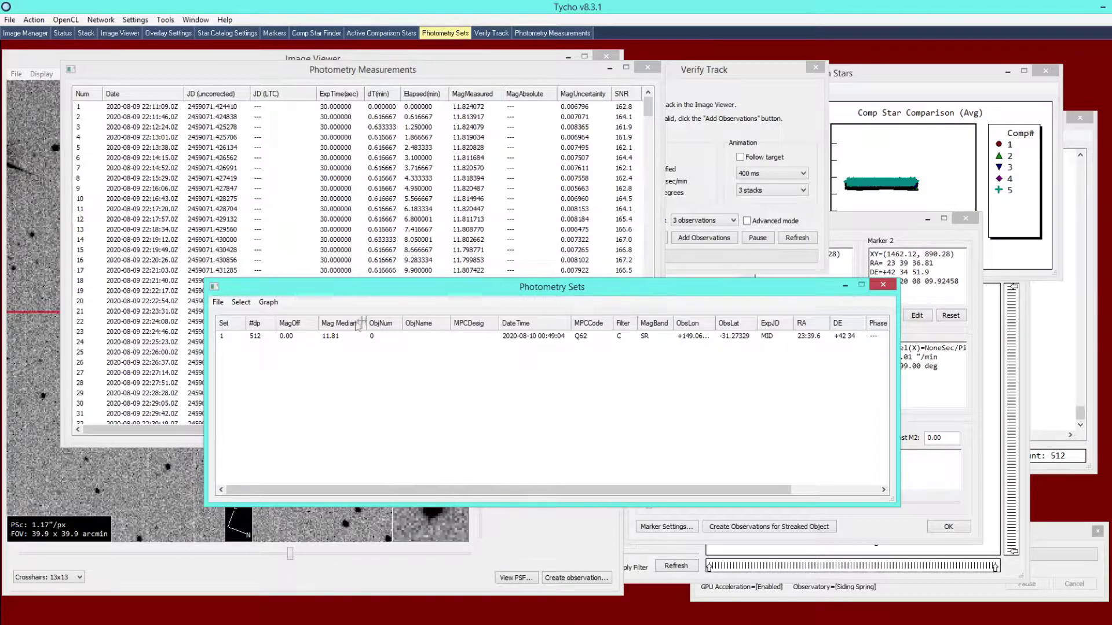
left_click(269, 302)
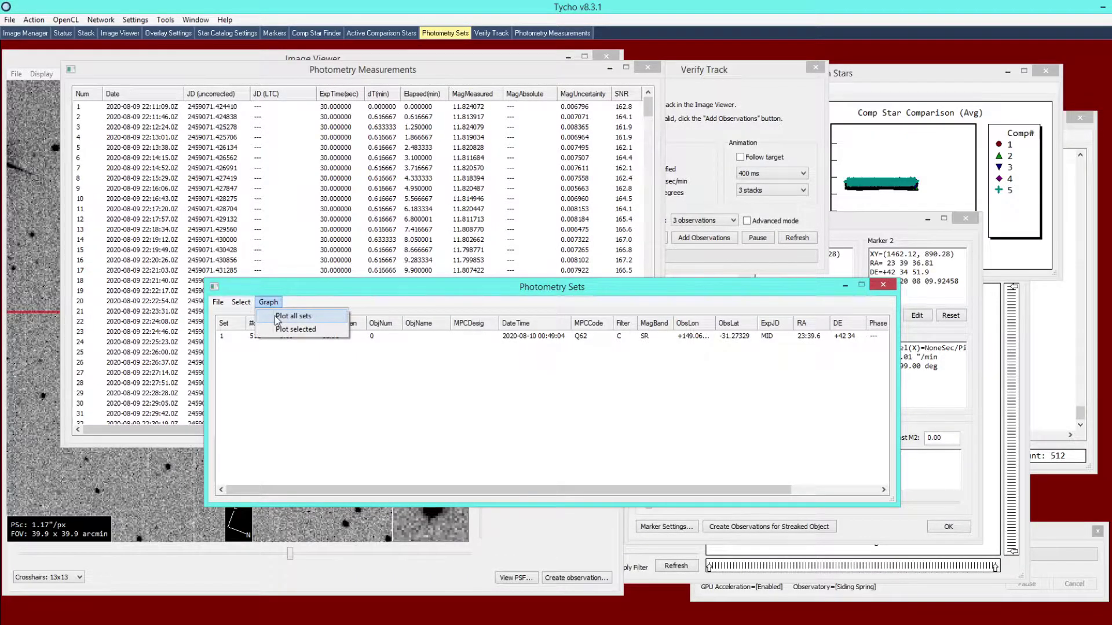
left_click(276, 316)
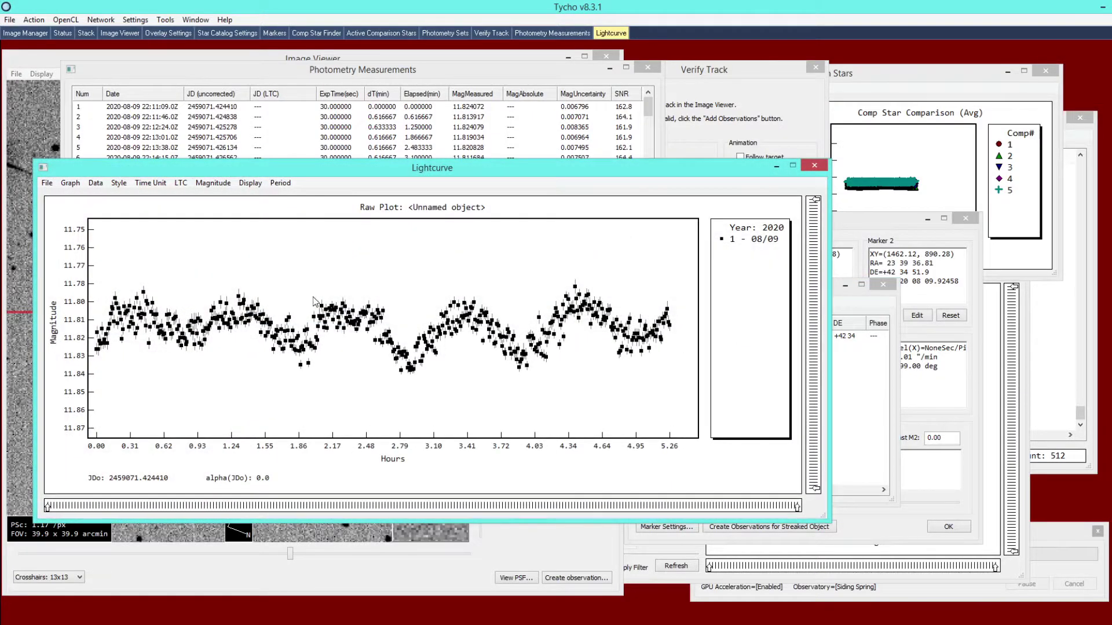
left_click_drag(355, 169, 349, 113)
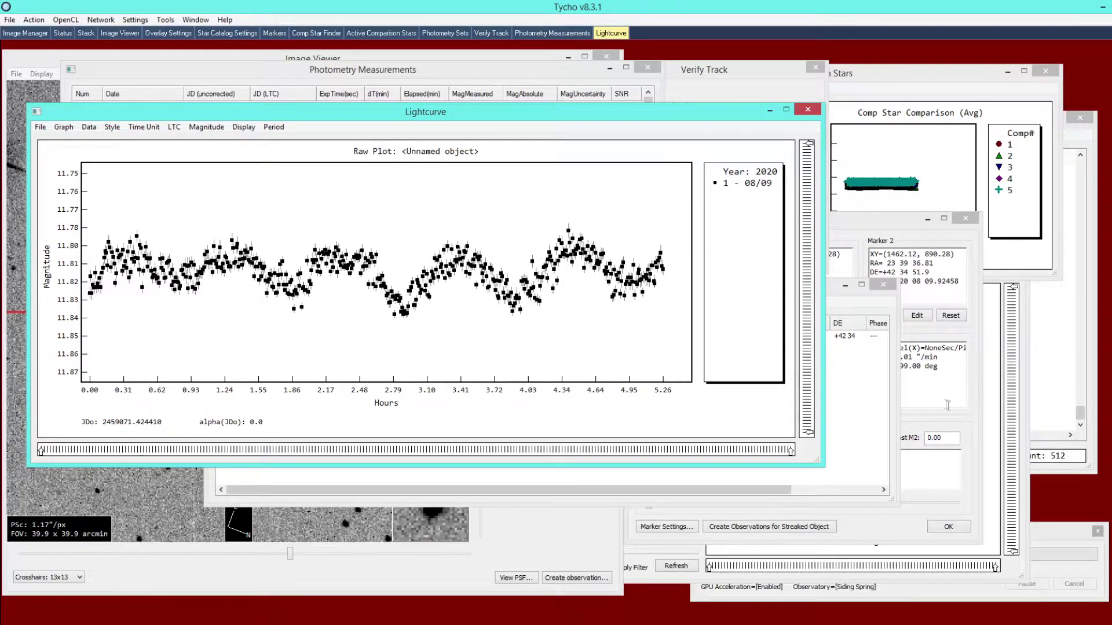
left_click(34, 33)
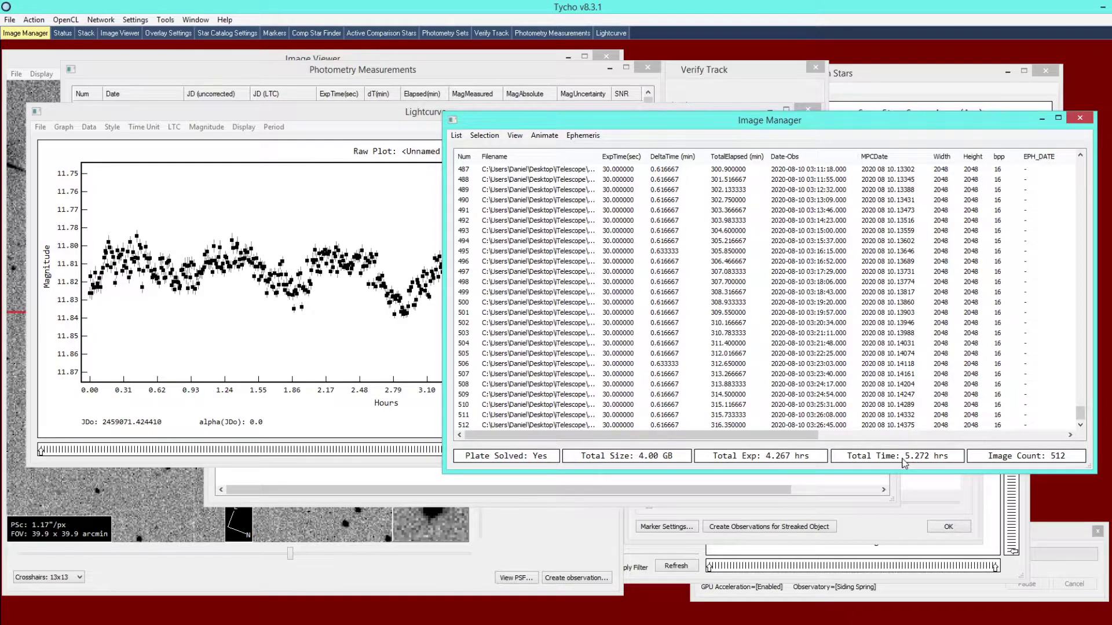
left_click(311, 120)
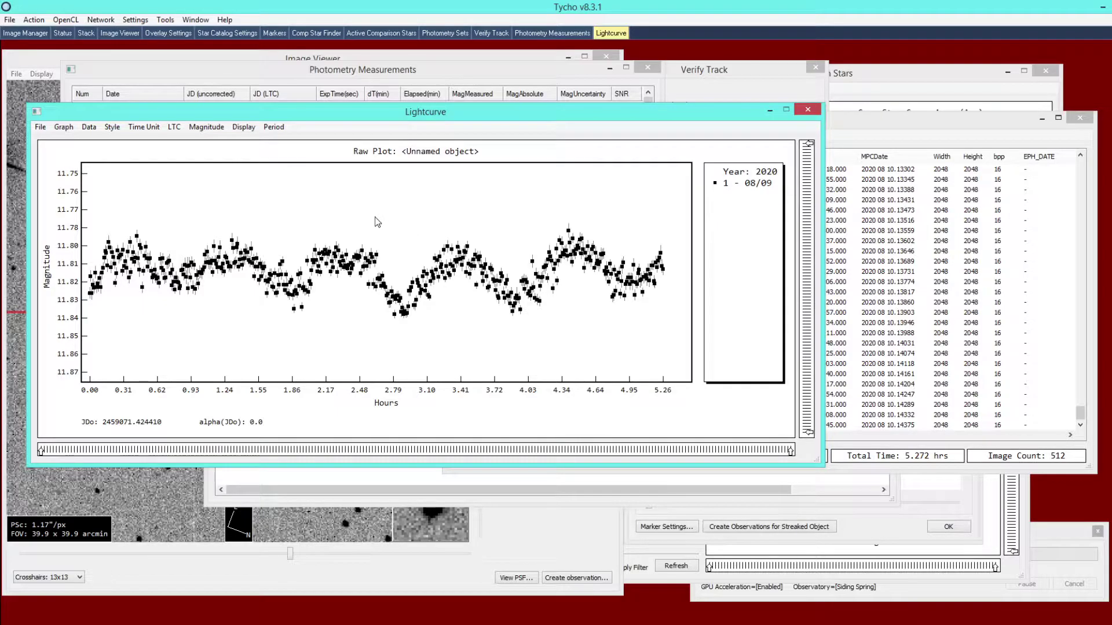
Apply the custom object label 'GALVAR1' in the lightcurve graph settings
left_click(64, 126)
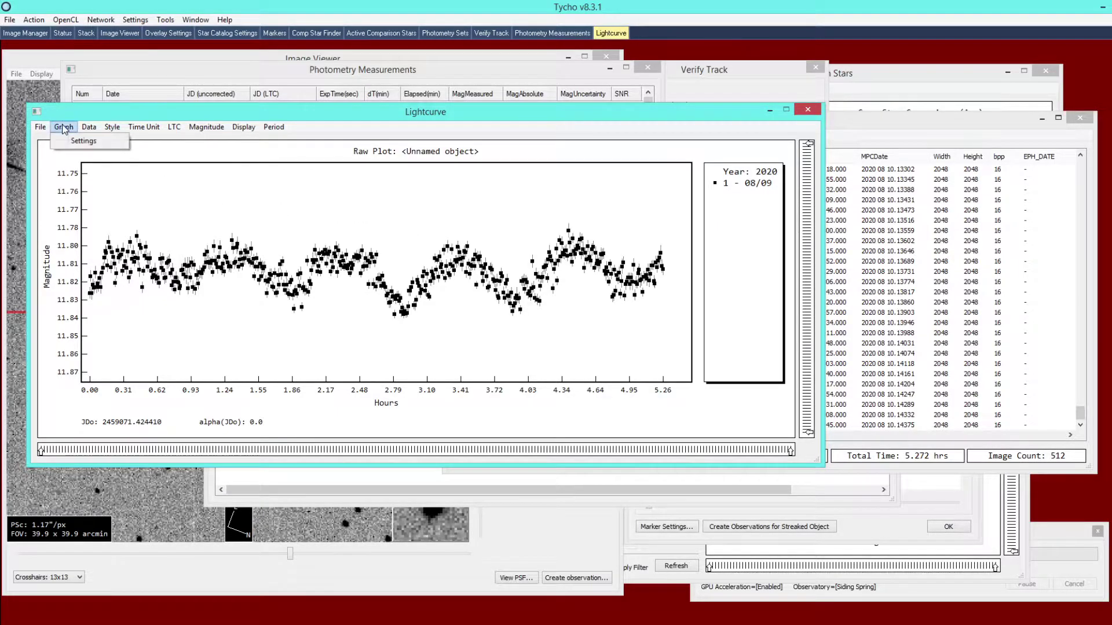
left_click(69, 141)
left_click(168, 262)
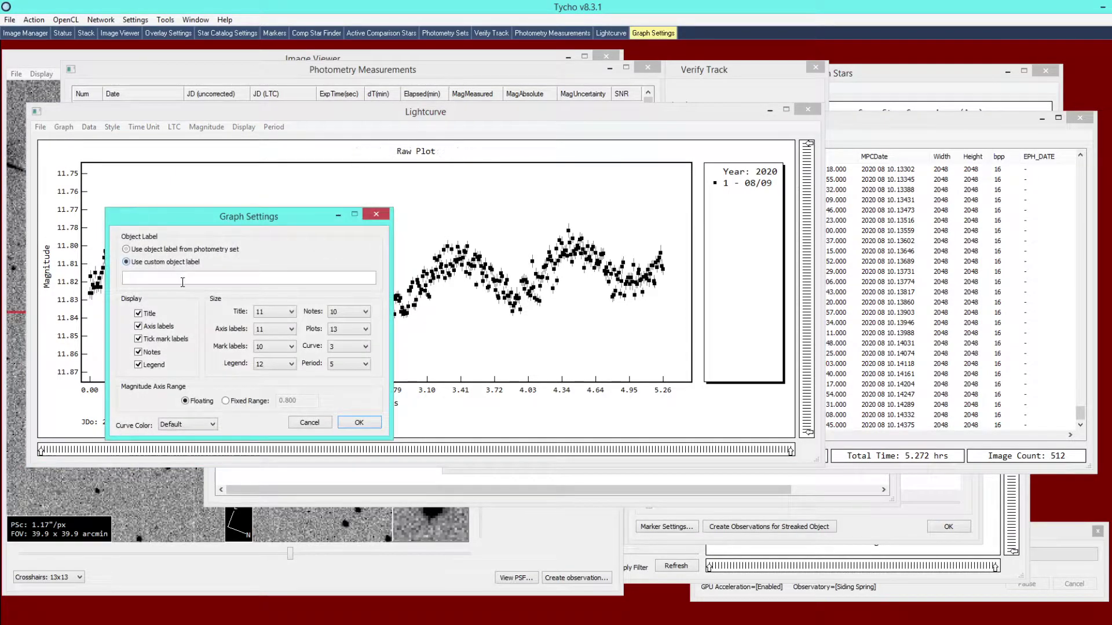
left_click(185, 281)
type("GA")
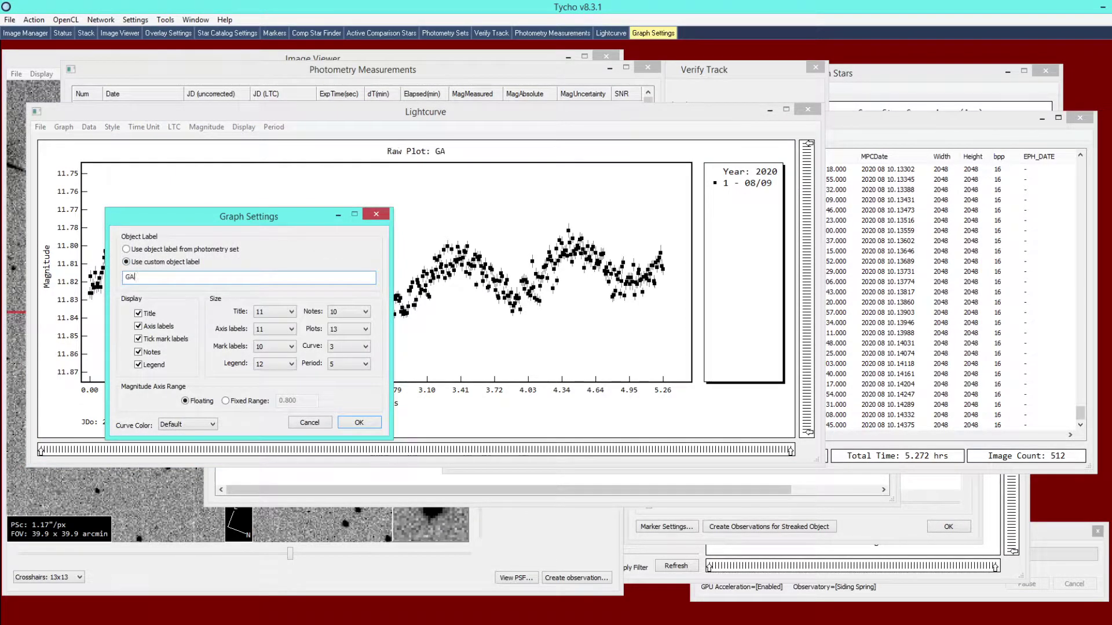
type("LVAR1")
left_click(342, 420)
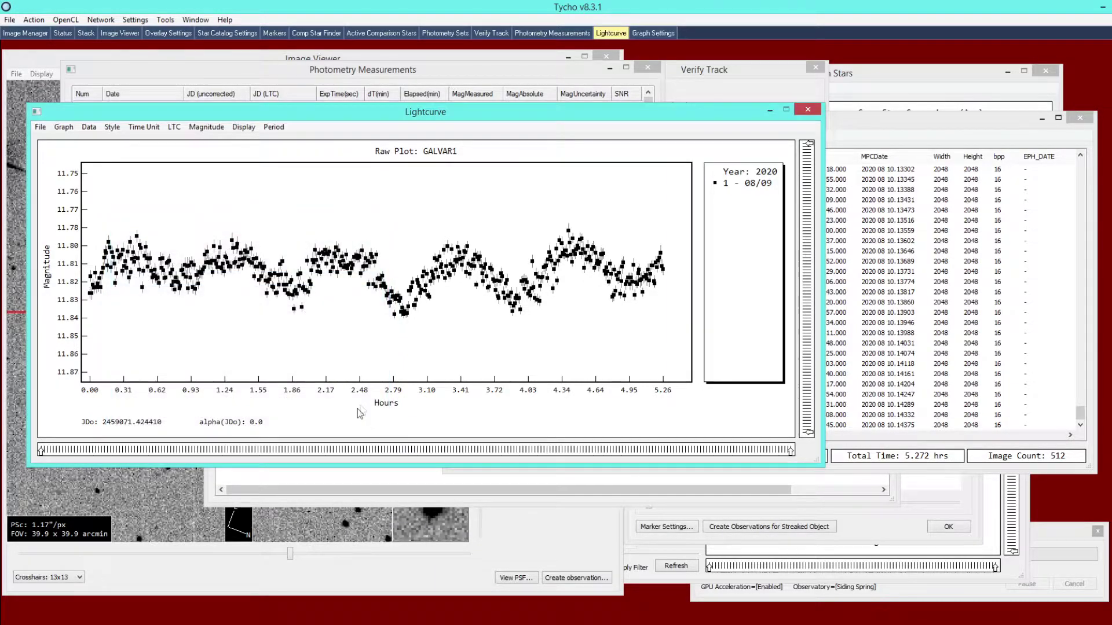
left_click(274, 128)
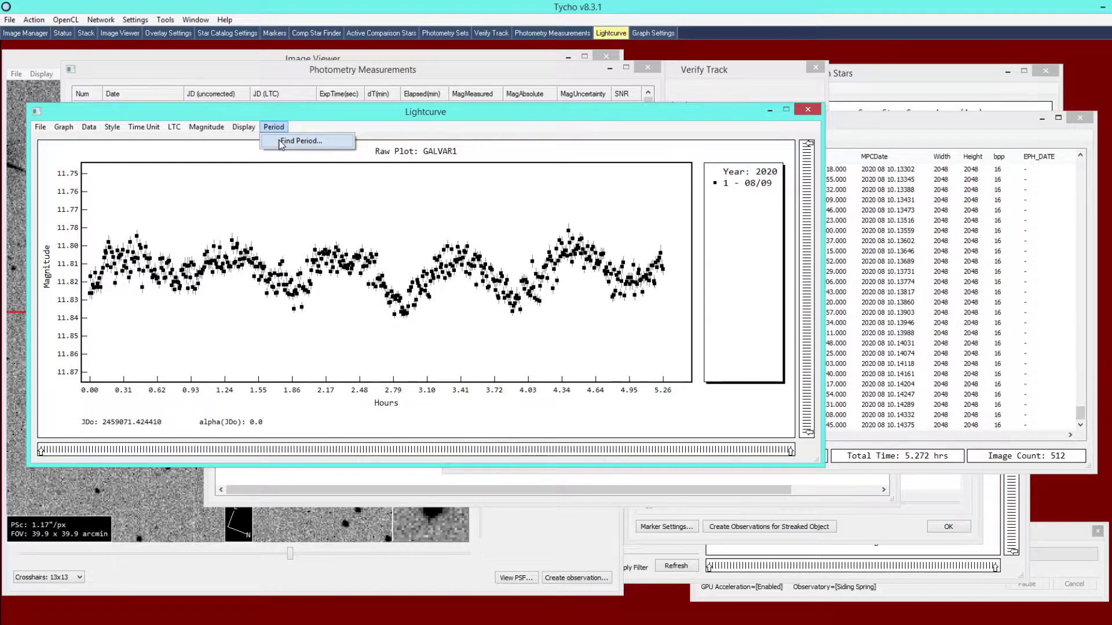
Open Period Search and set fit order 1 for the 0.5–12 hour, 8000-step search
left_click(295, 141)
left_click_drag(726, 87, 693, 262)
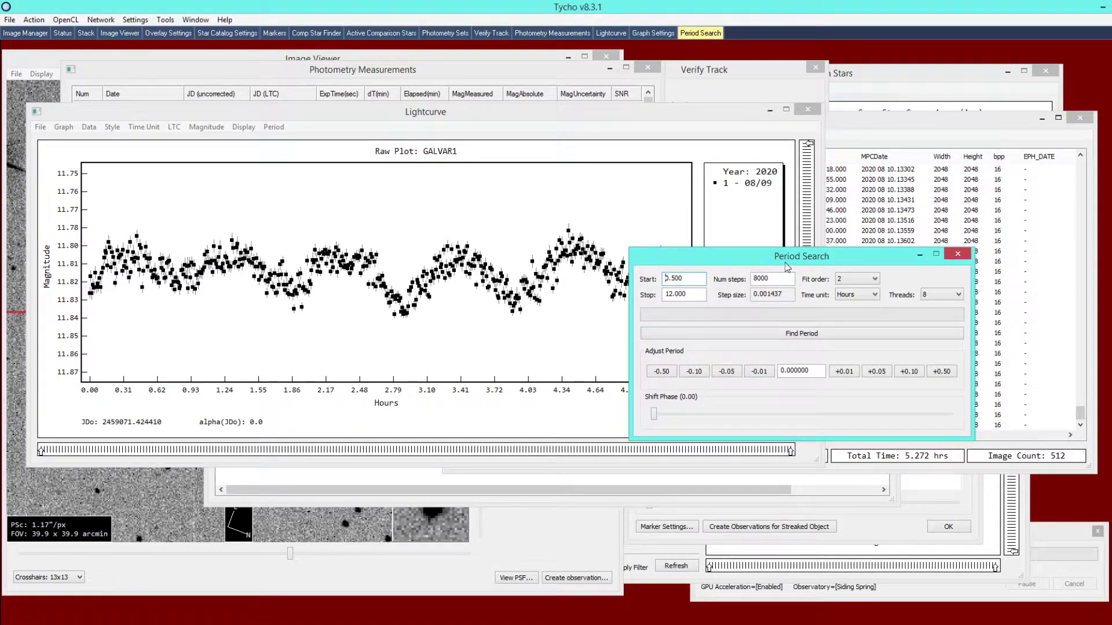
left_click(846, 280)
scroll(849, 301, "up", 7)
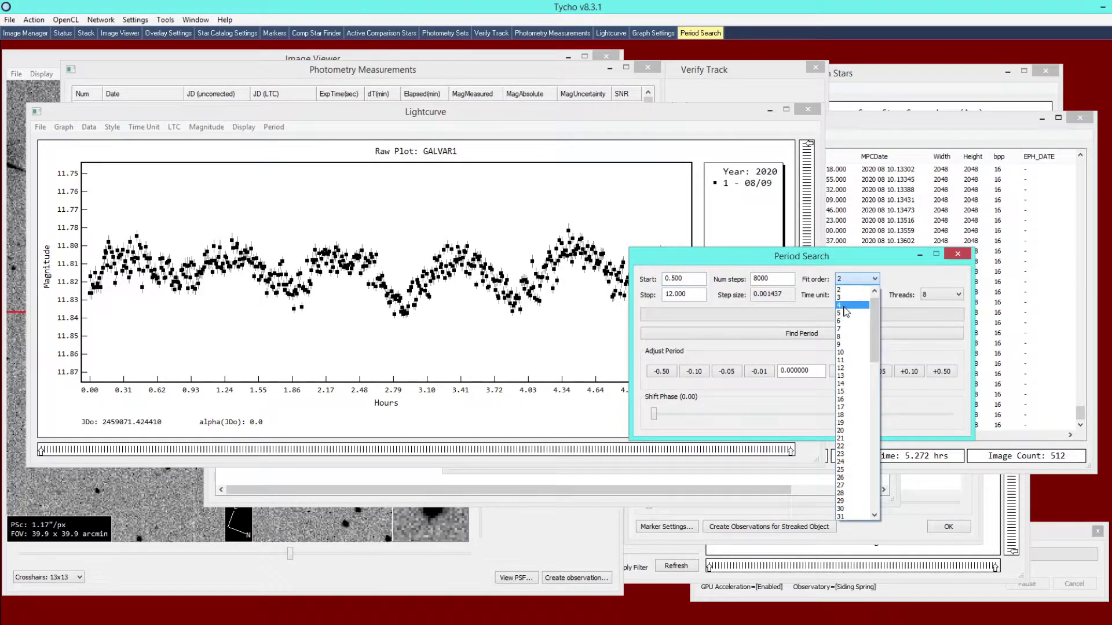
left_click(847, 314)
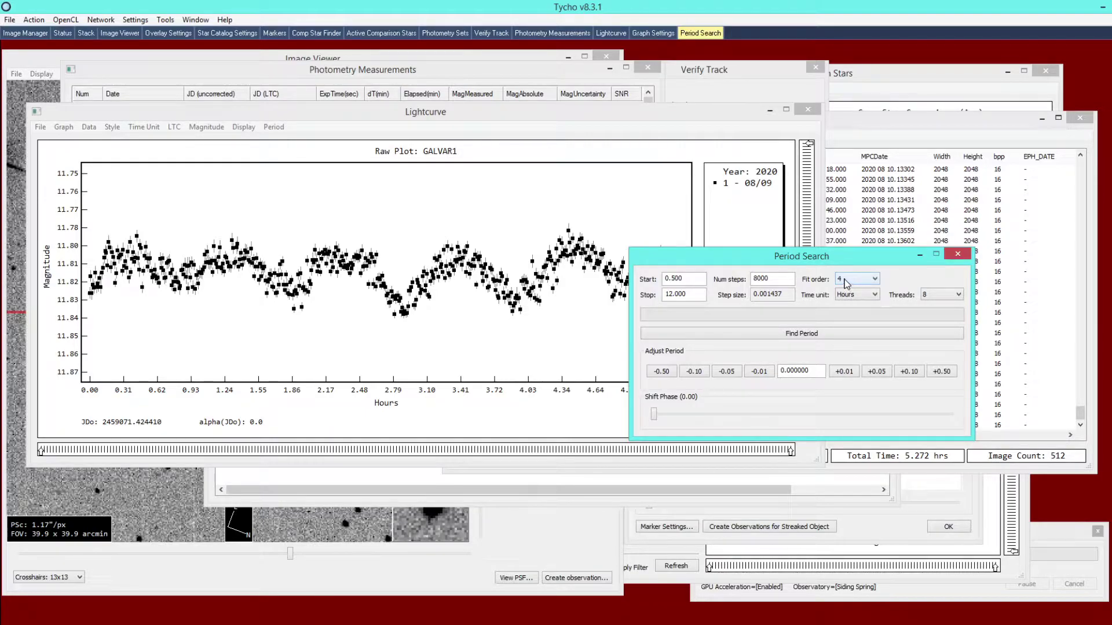
left_click(846, 280)
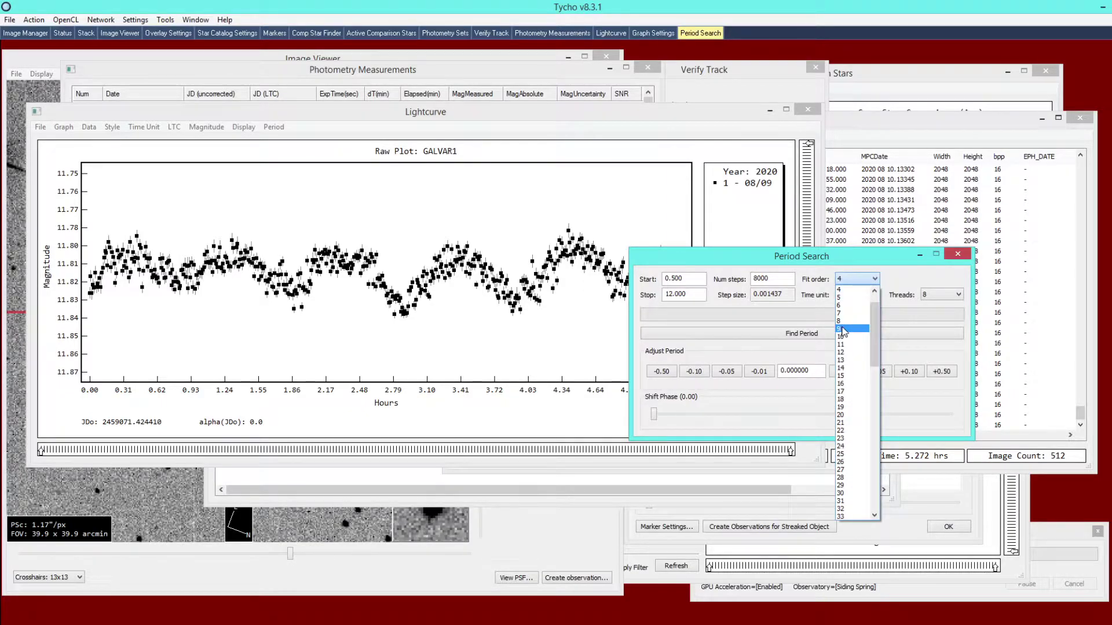
left_click(860, 277)
left_click(859, 278)
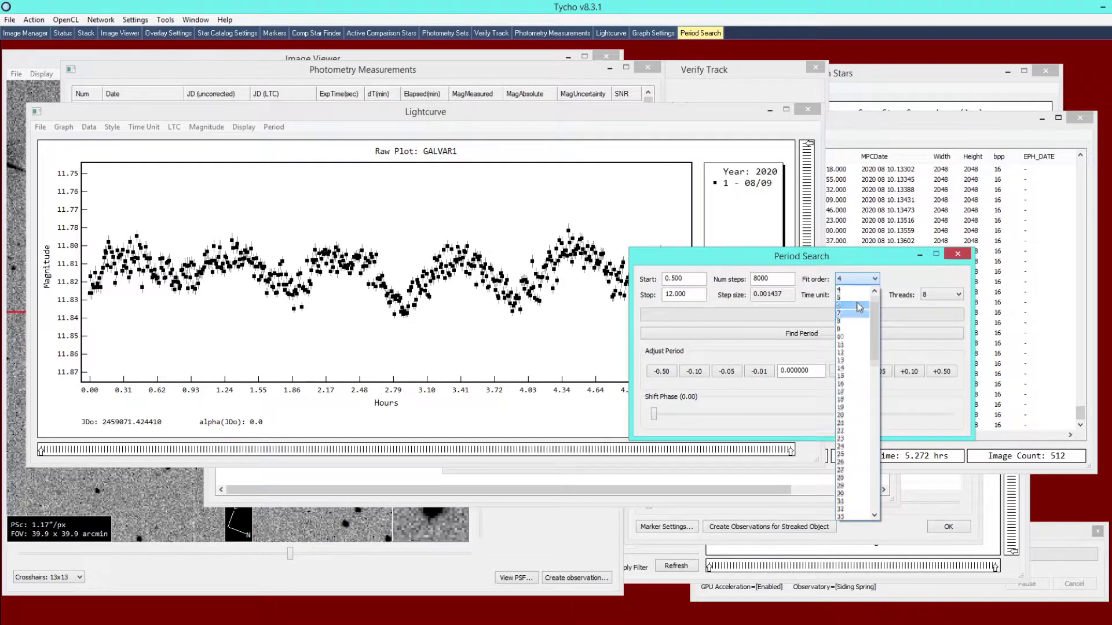
scroll(860, 306, "up", 1)
left_click(847, 289)
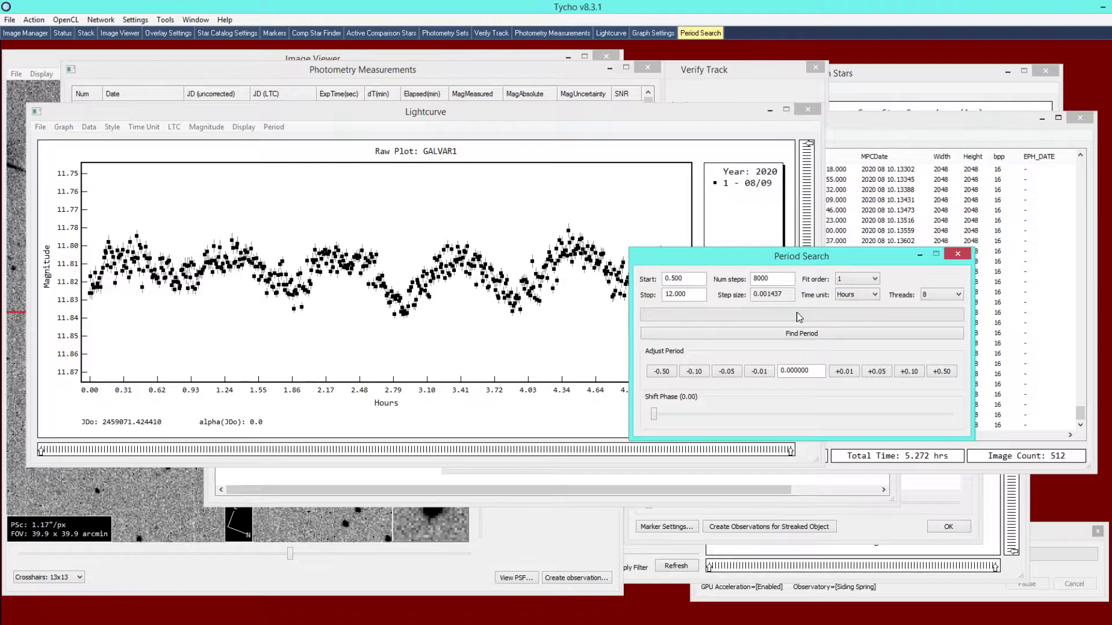
left_click_drag(752, 264, 852, 328)
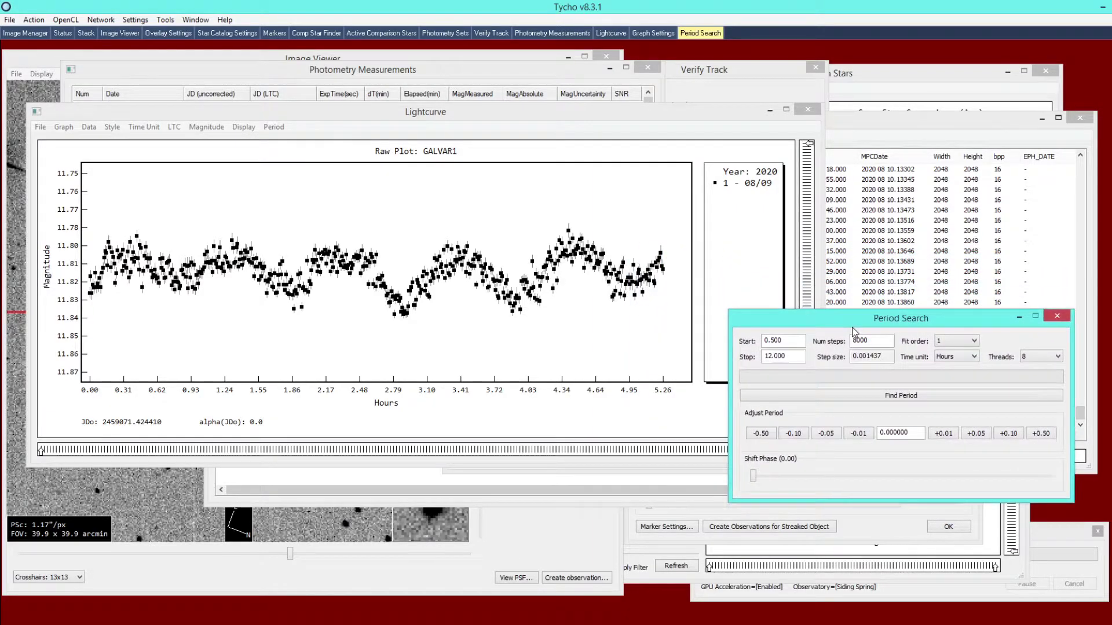
Run the period search and select the top candidate period, 1.029000 hours
left_click(788, 396)
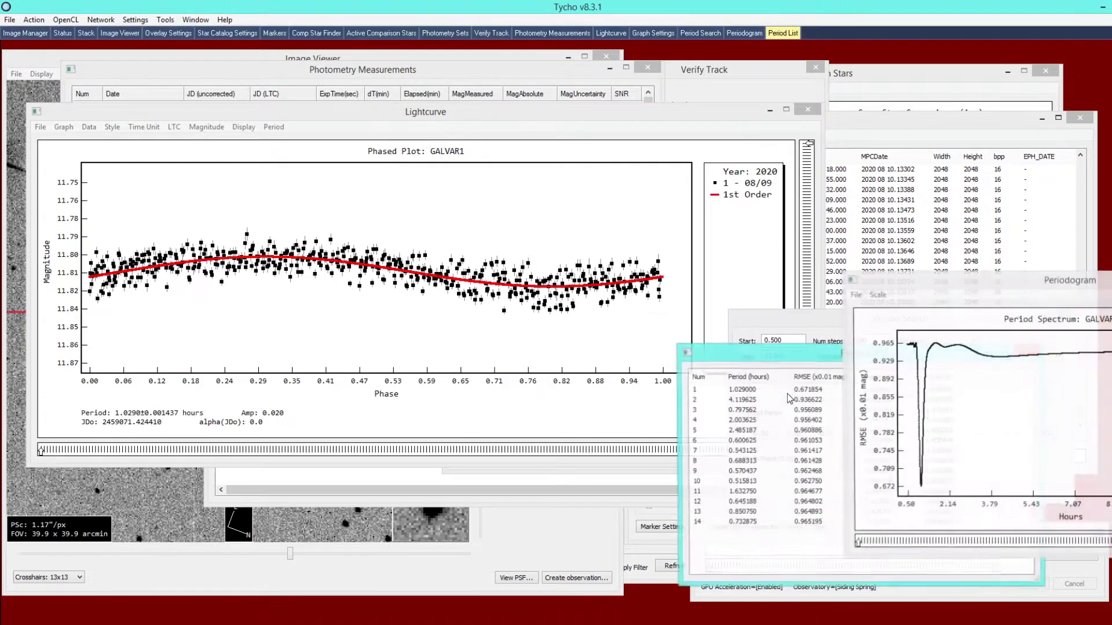
left_click_drag(517, 116, 504, 116)
left_click_drag(832, 361, 726, 356)
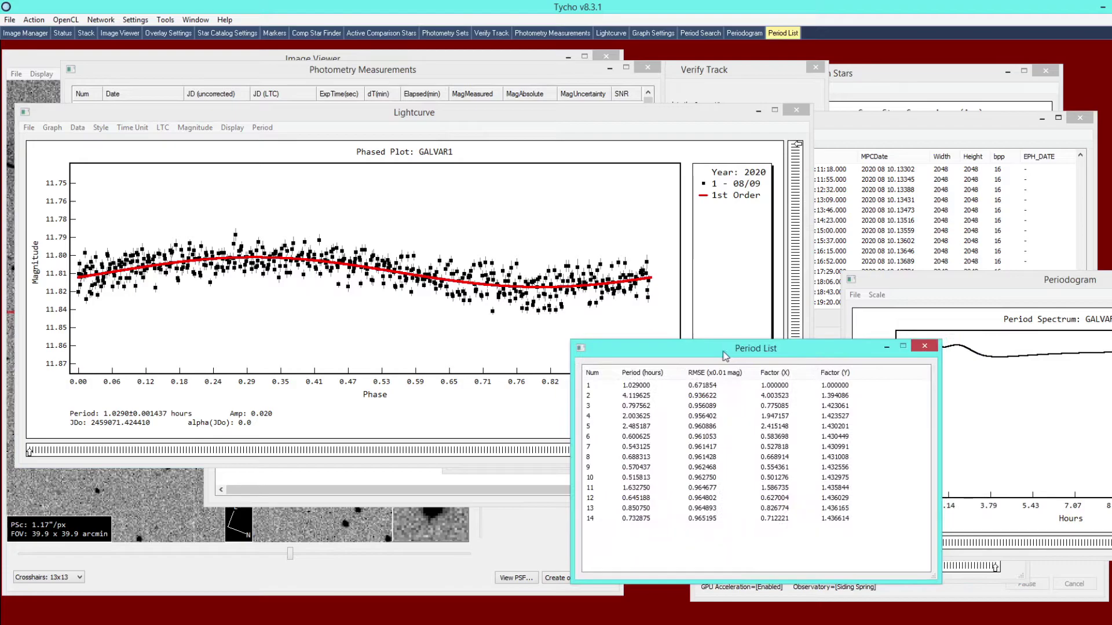
left_click(641, 386)
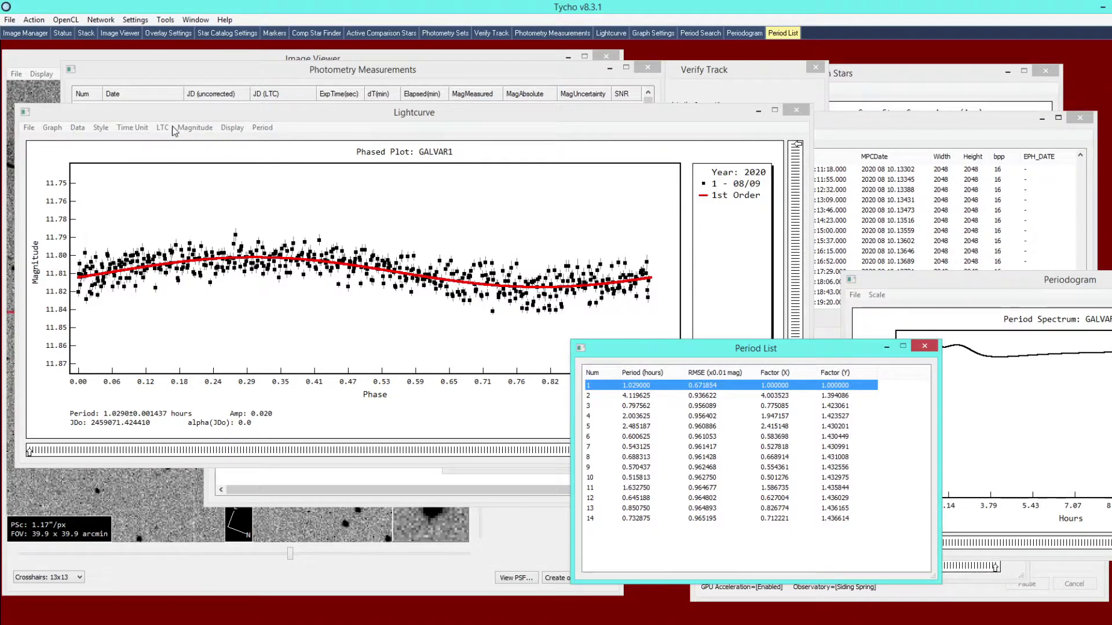
Switch the lightcurve time unit to minutes, showing the period as about 61.74 minutes
left_click(194, 127)
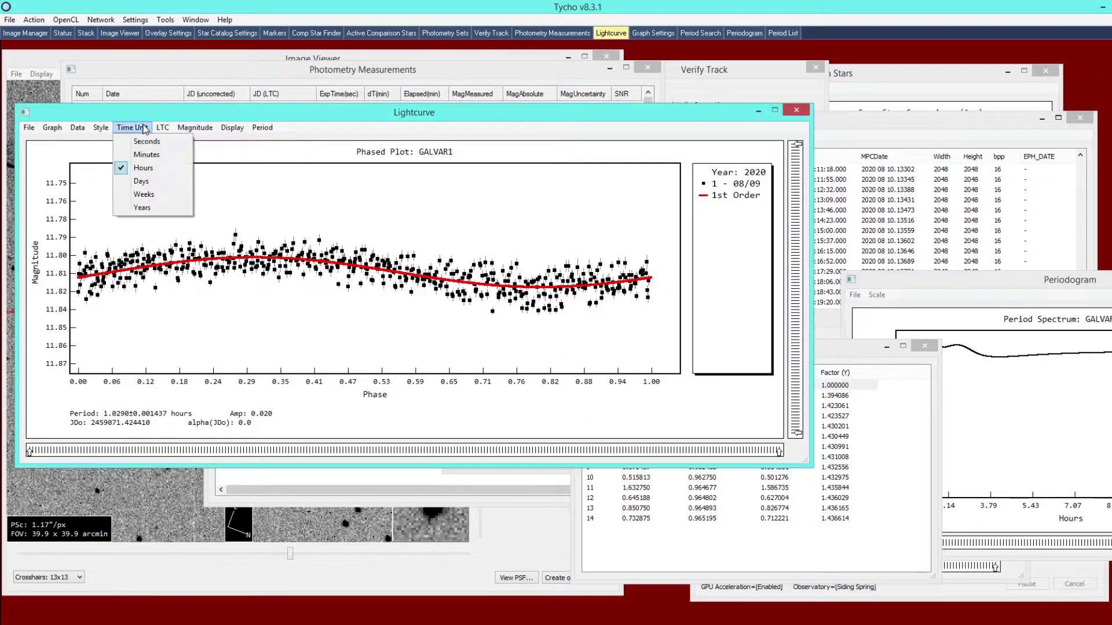
left_click(146, 155)
left_click(834, 373)
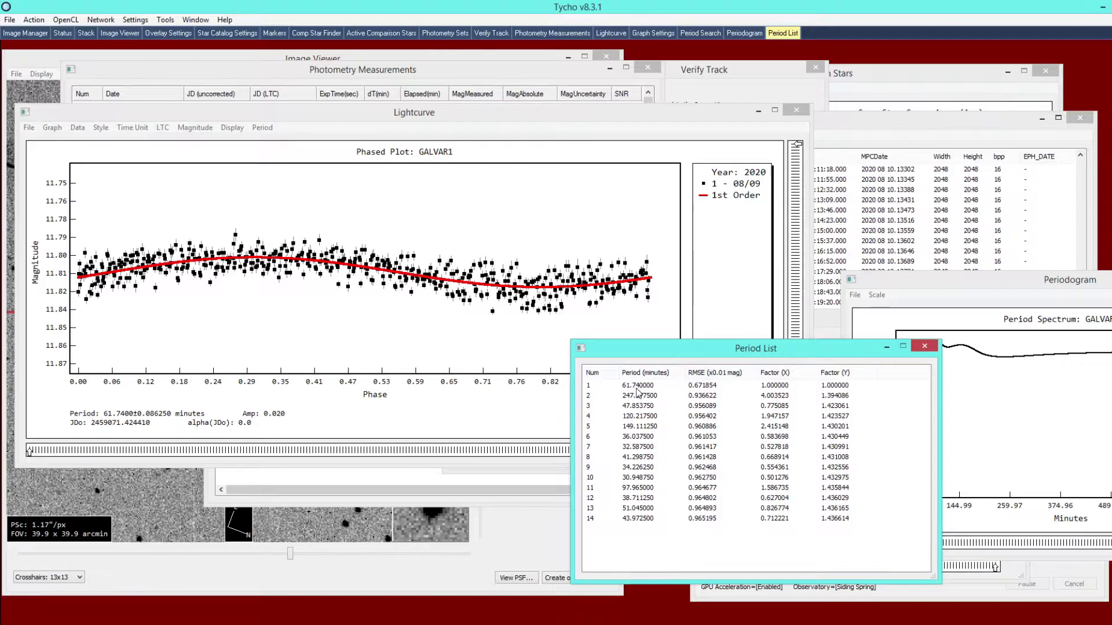
left_click_drag(992, 287, 852, 128)
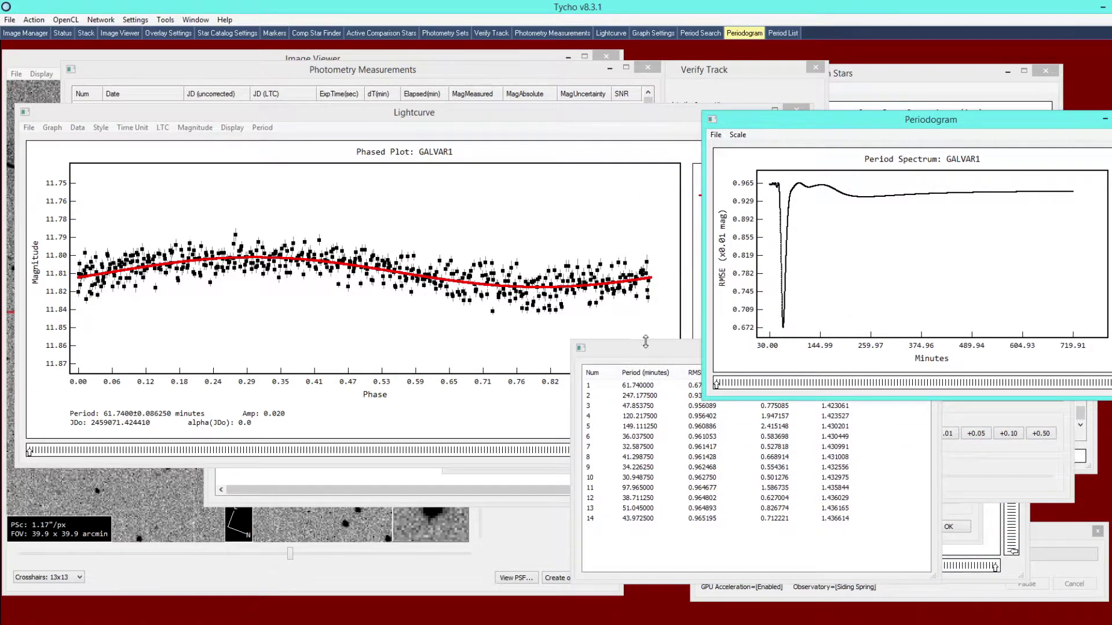
left_click_drag(638, 348, 637, 366)
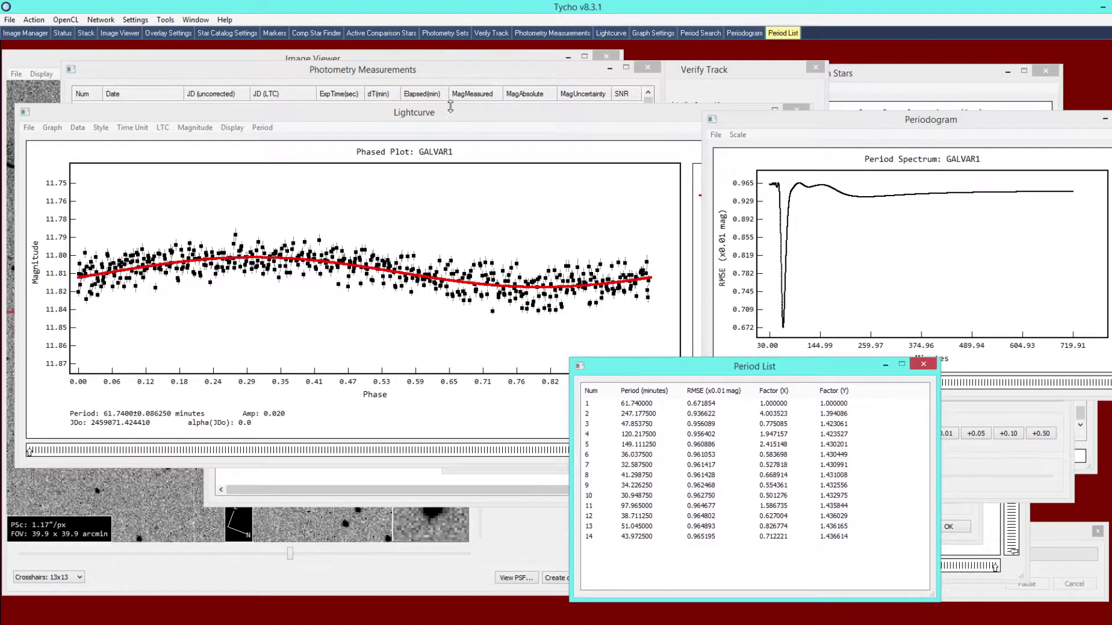
left_click(435, 117)
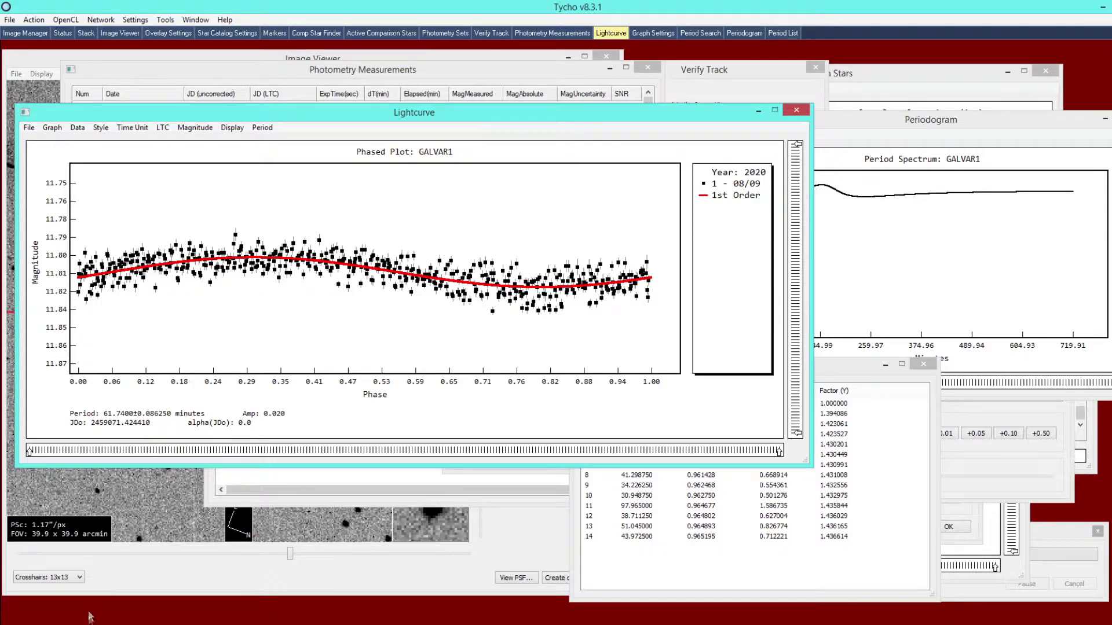
Check the GALVAR1 VSX entry's 0.041859 d period in Firefox, then return to Tycho
mouse_move(91, 619)
left_click(209, 570)
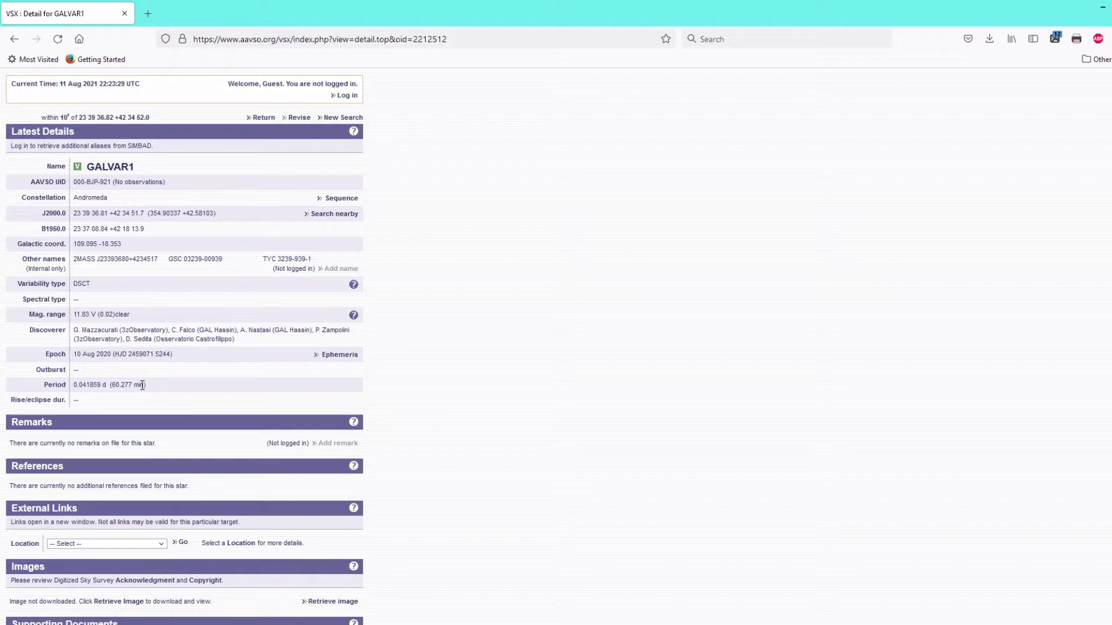
key("alt+Tab")
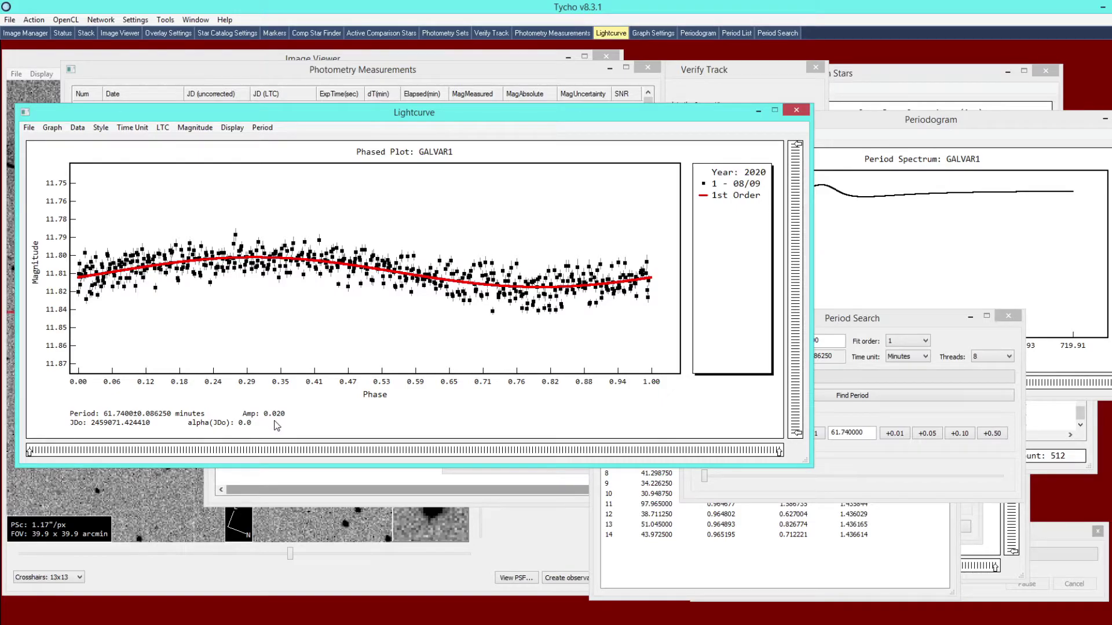
Go back to the Firefox AAVSO VSX page for GALVAR1, with its 11.83 V (0.02) magnitude range
mouse_move(107, 620)
left_click(196, 569)
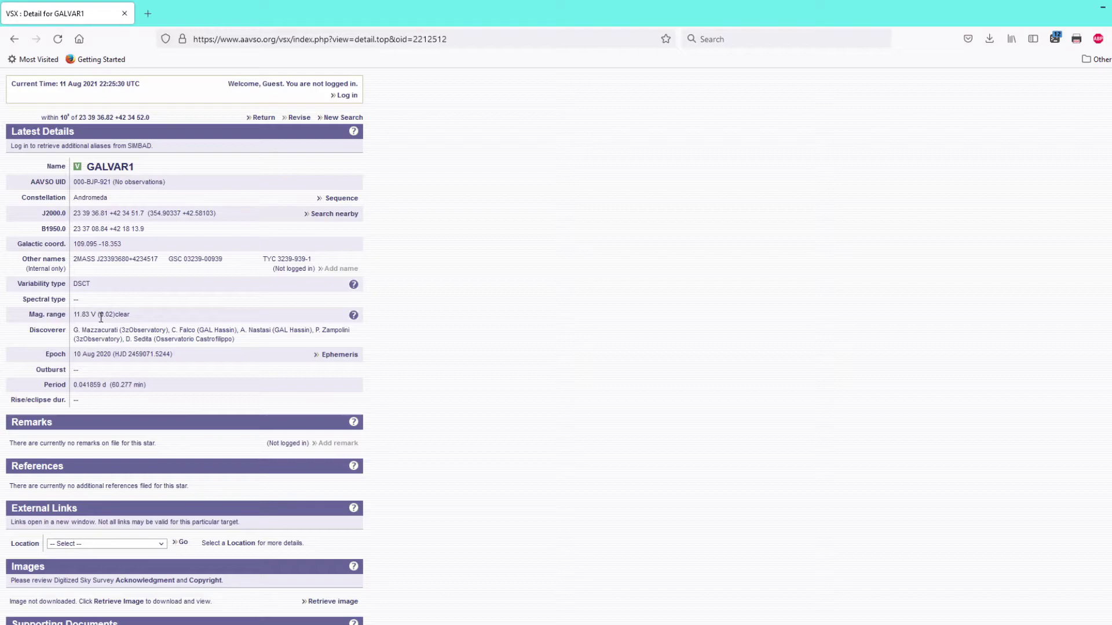
Highlight the 0.02 magnitude range on VSX, then return to Tycho's lightcurve and move it down-right
left_click_drag(101, 317, 115, 316)
key("alt+Tab")
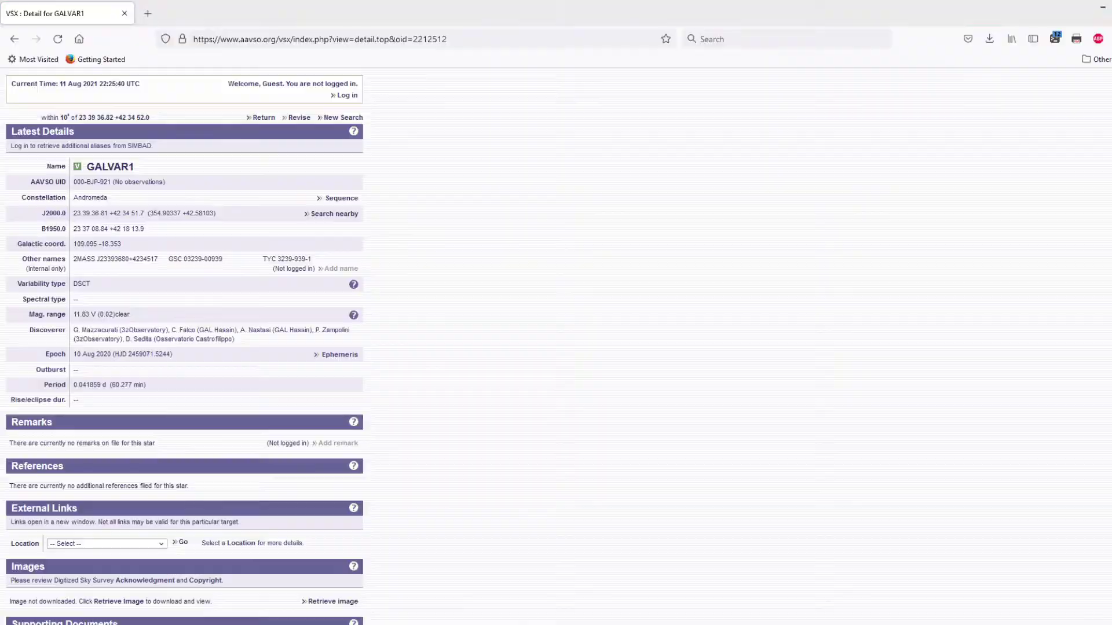
left_click_drag(313, 112, 441, 207)
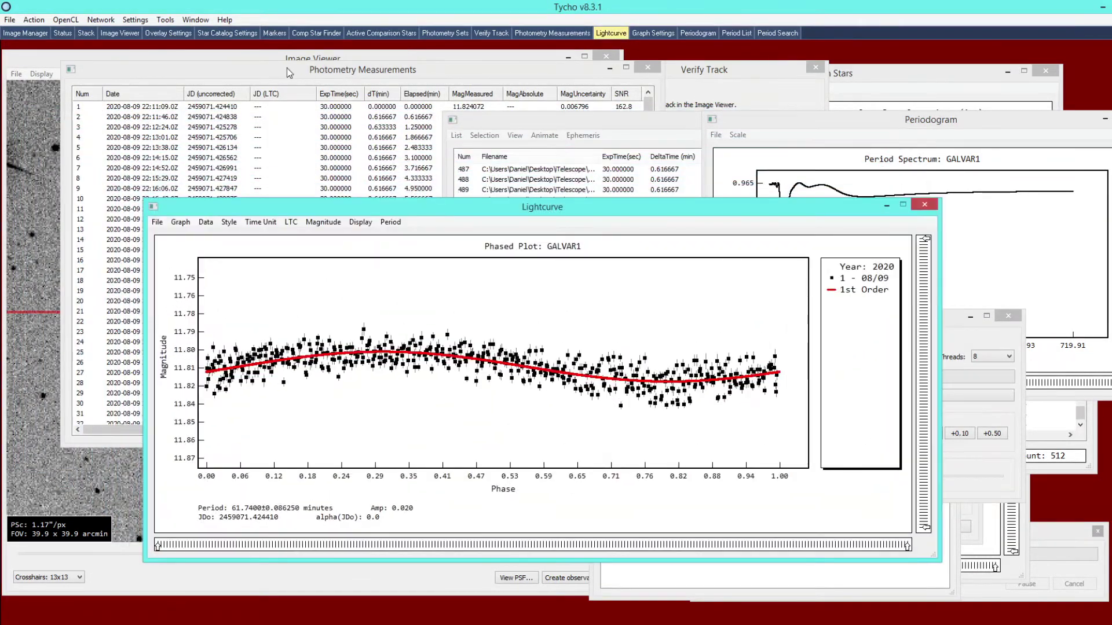
Browse the GALVAR1 Photometry Measurements table, with magnitudes near 11.80 and SNR about 170
left_click(456, 183)
left_click(476, 108)
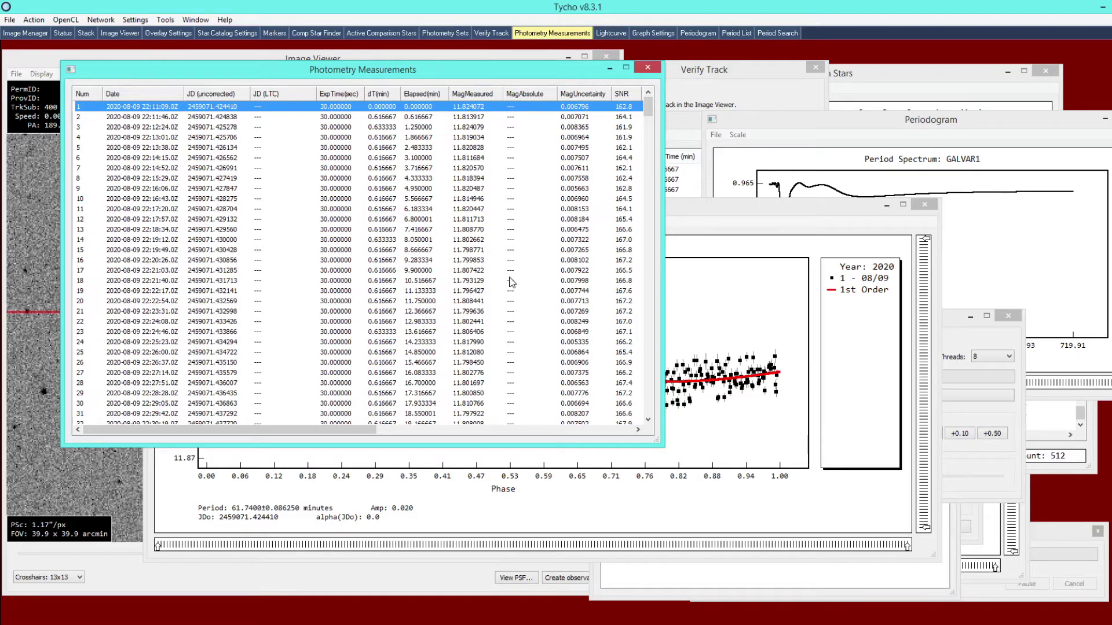
left_click_drag(647, 120, 646, 196)
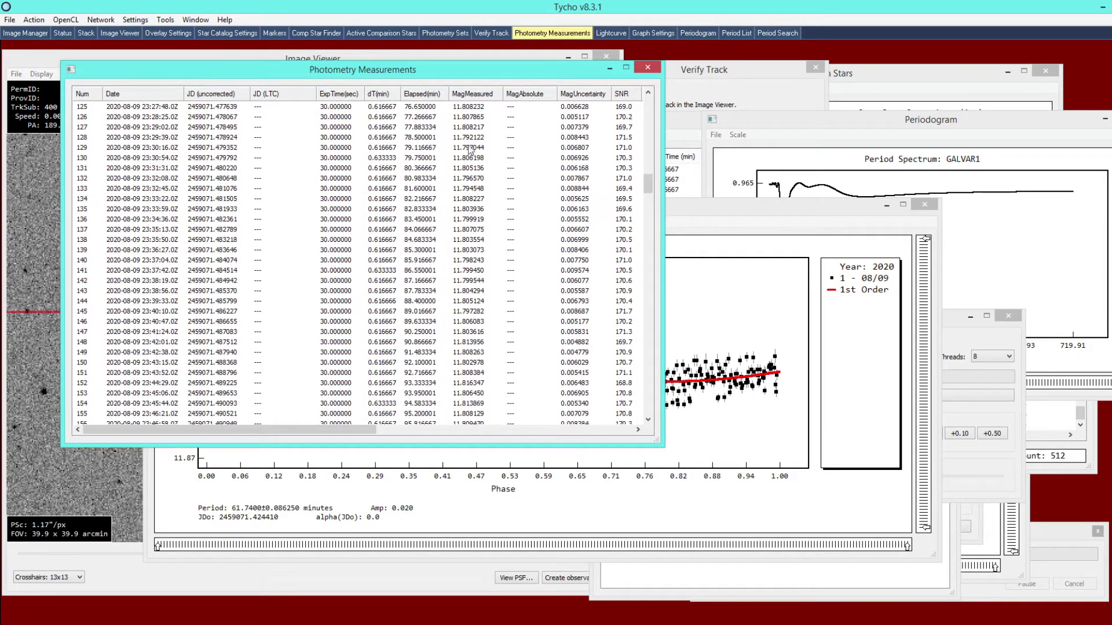
Bring the phased lightcurve window back to the front, positioned up and left
left_click(671, 237)
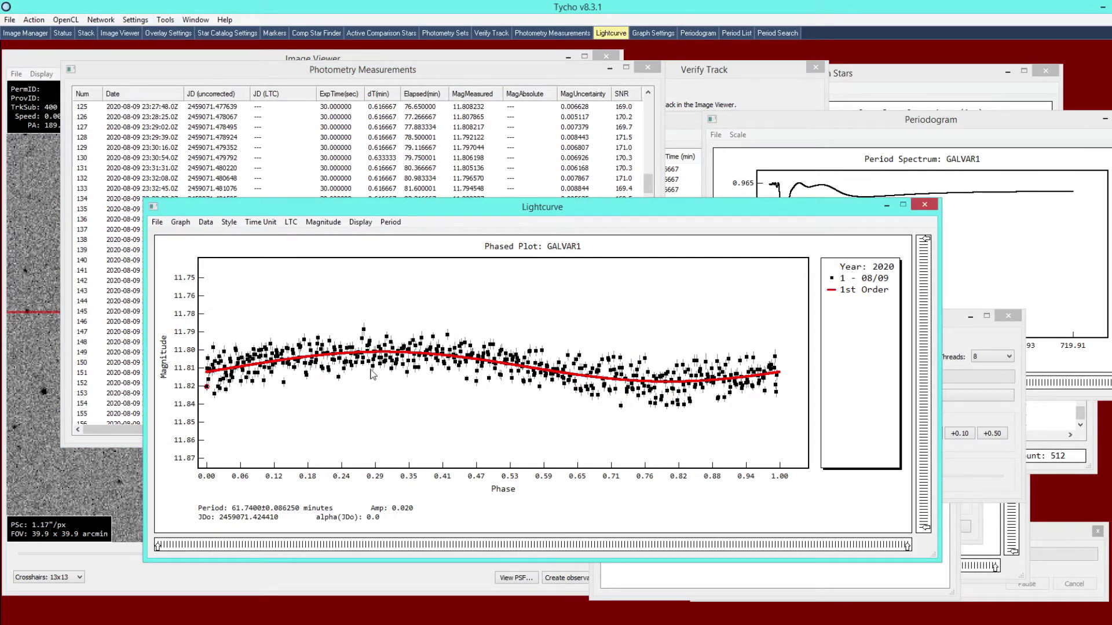
left_click(216, 381)
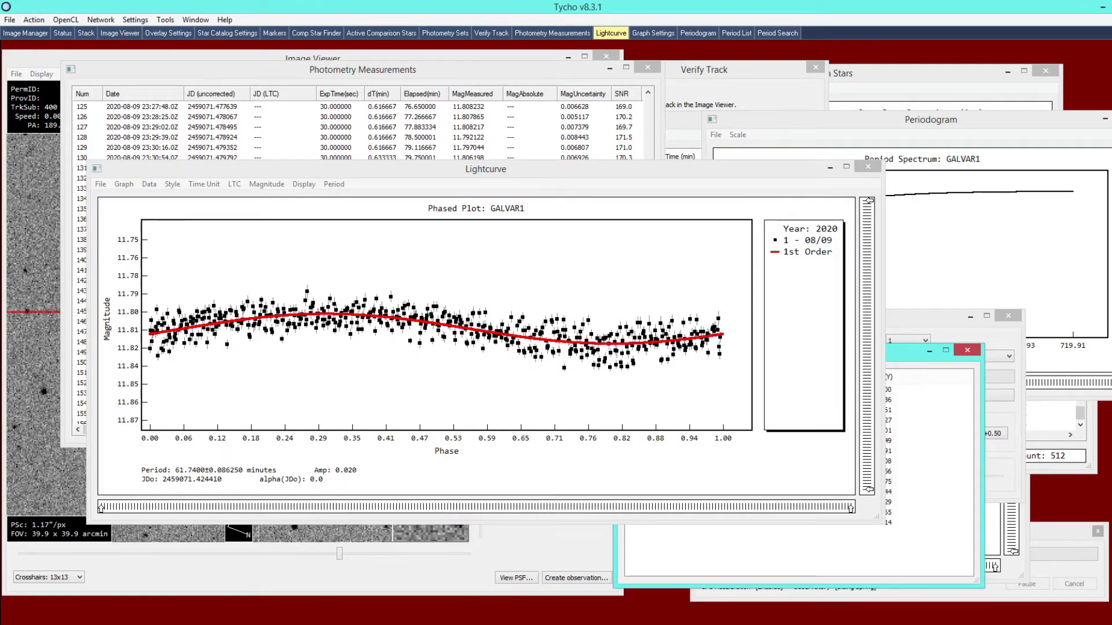
left_click(269, 185)
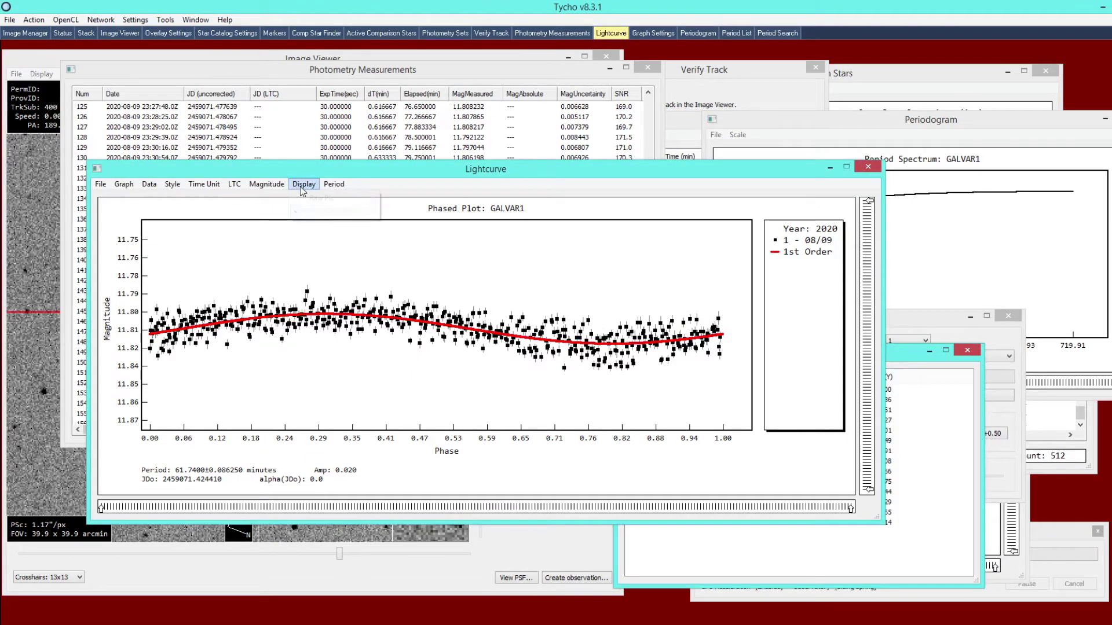
Switch the lightcurve to the raw plot over 315.85 minutes and raise the Period List headed by 61.74 minutes
left_click(303, 184)
left_click(316, 198)
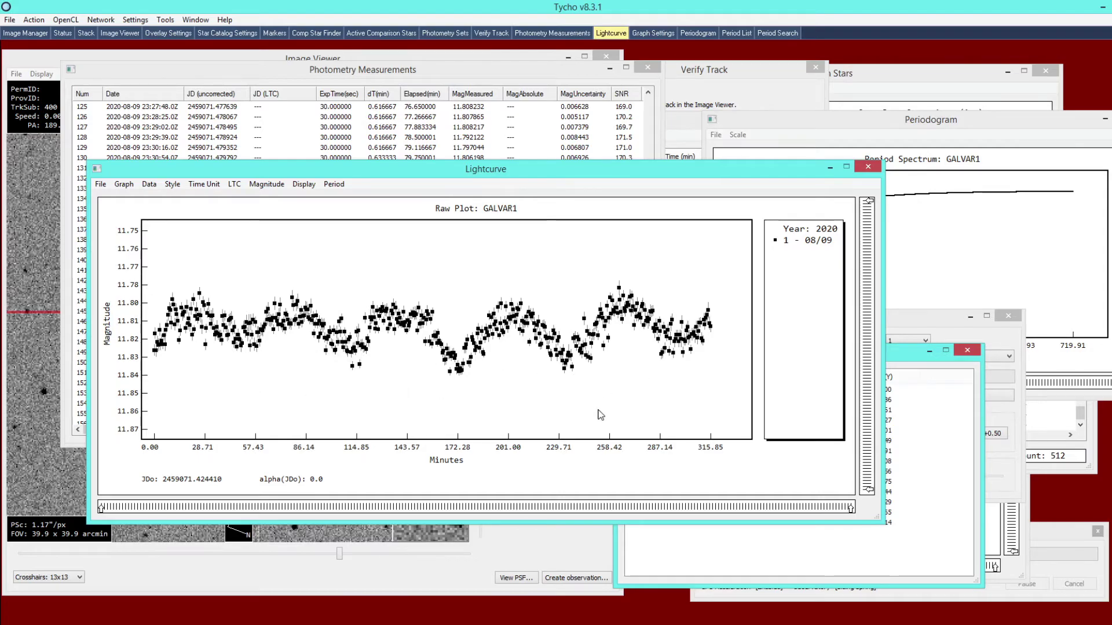
mouse_move(892, 358)
left_mouse_down()
mouse_move(816, 358)
mouse_move(892, 371)
left_mouse_up()
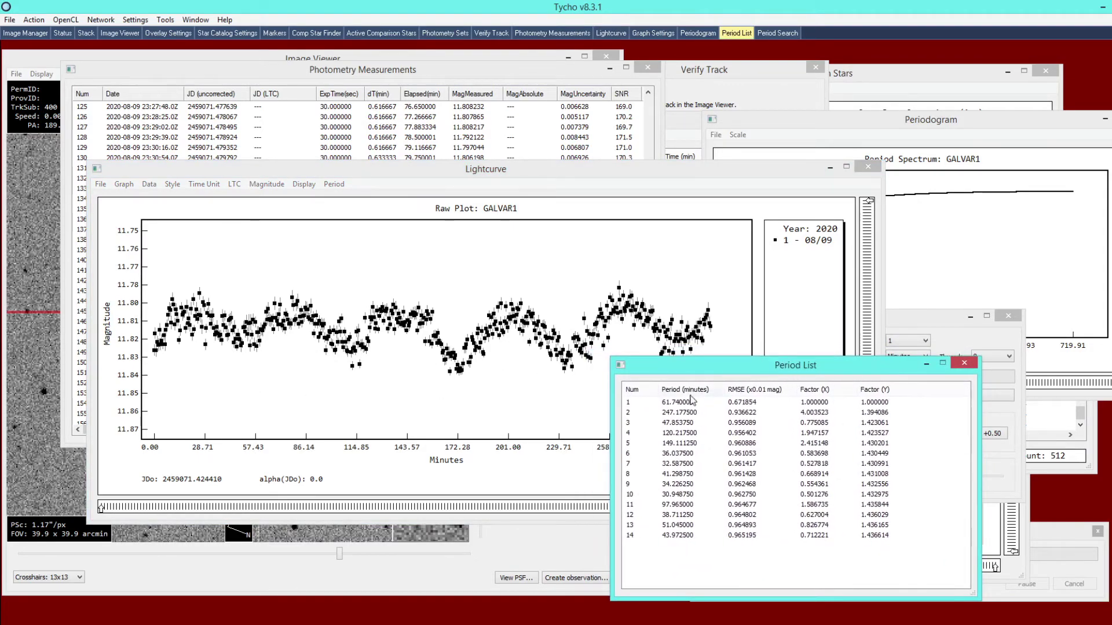